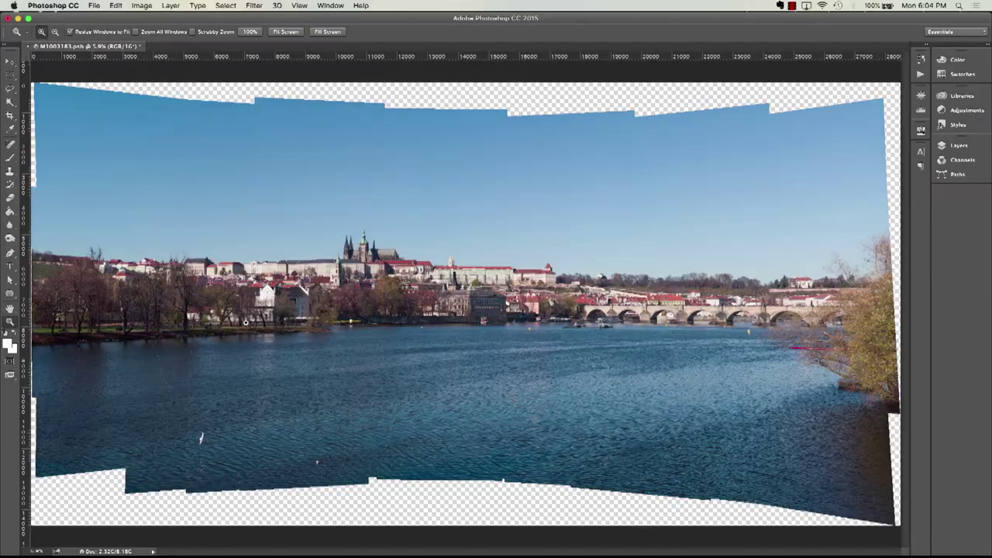
Zoom into the castle and riverbank area of the stitched Prague panorama.
scroll(245, 323, up, 5)
scroll(245, 323, up, 2)
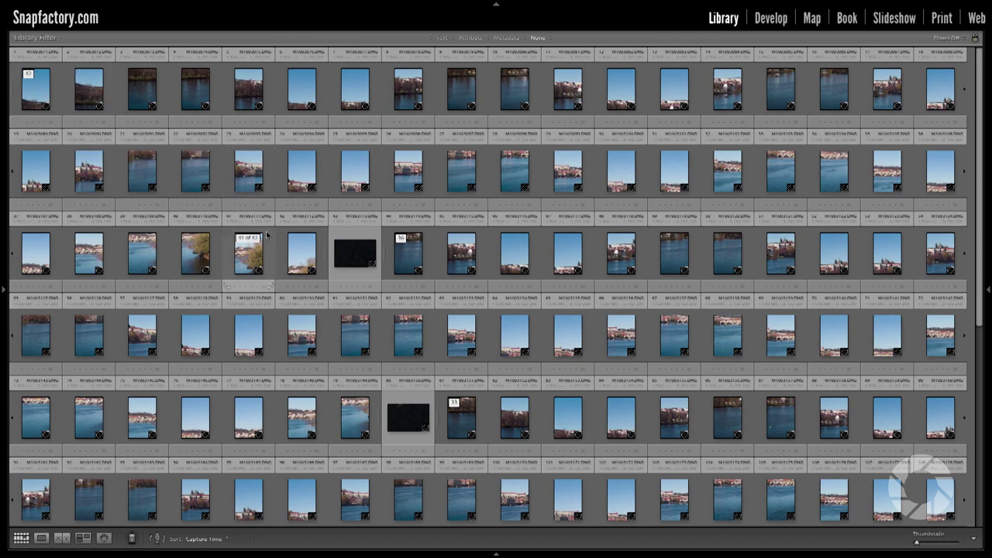
mouse_move(299, 249)
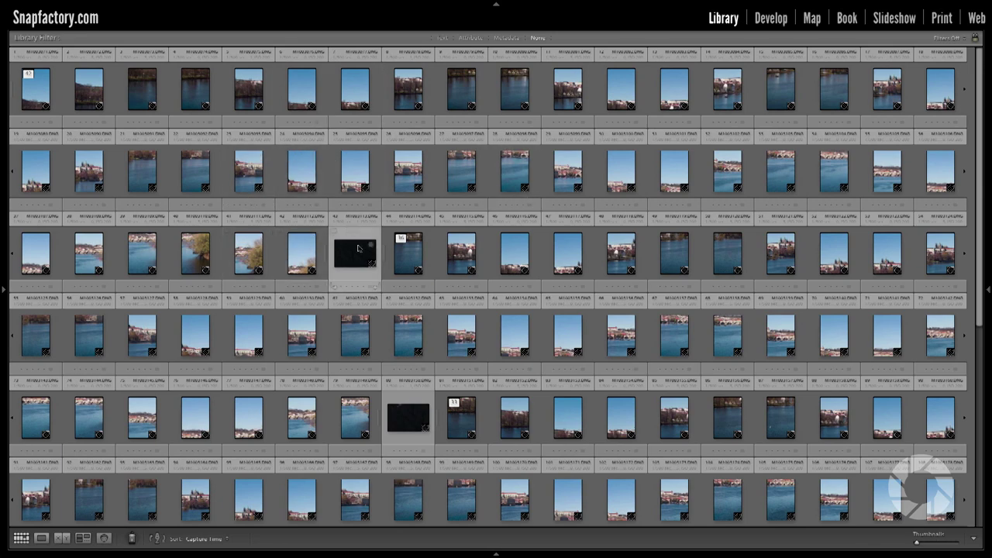
scroll(396, 396, down, 3)
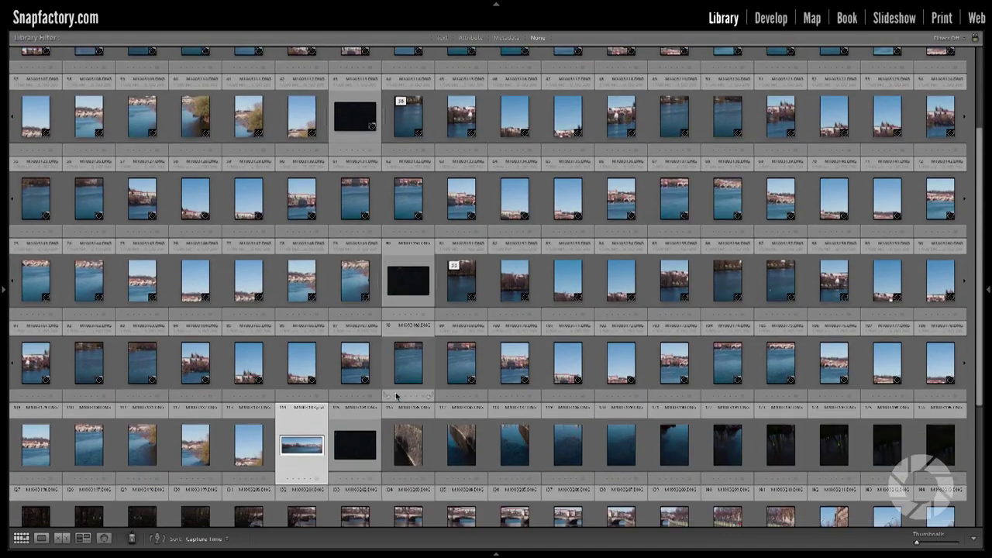
scroll(319, 310, up, 3)
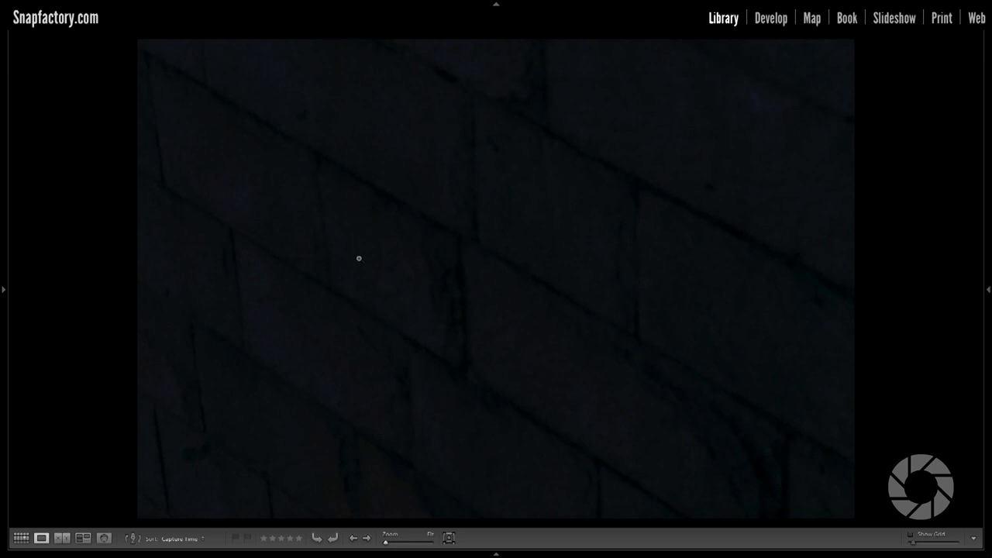
Return to the thumbnail grid and select shots 1–42, then the 36-frame stack.
double_click(359, 258)
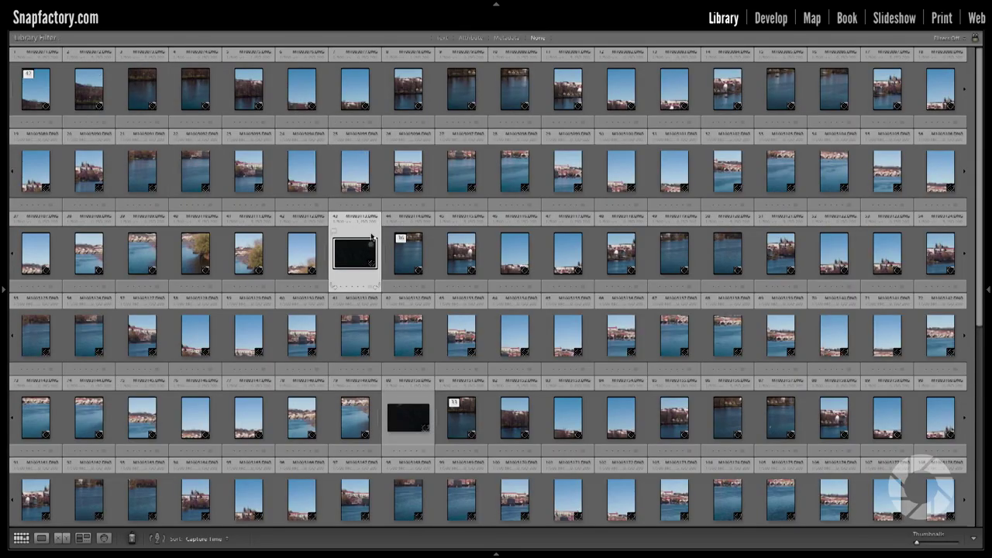
click(28, 102)
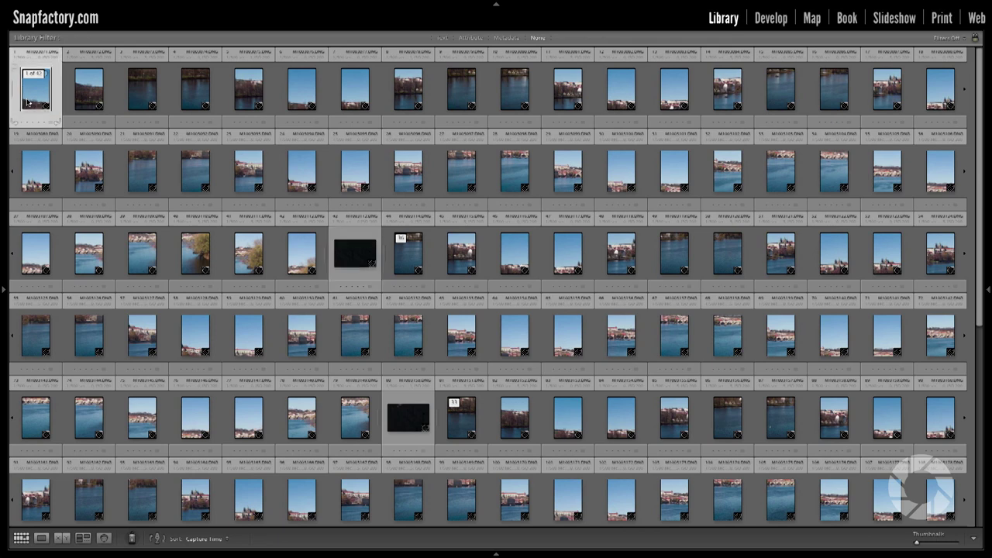
shift+click(302, 248)
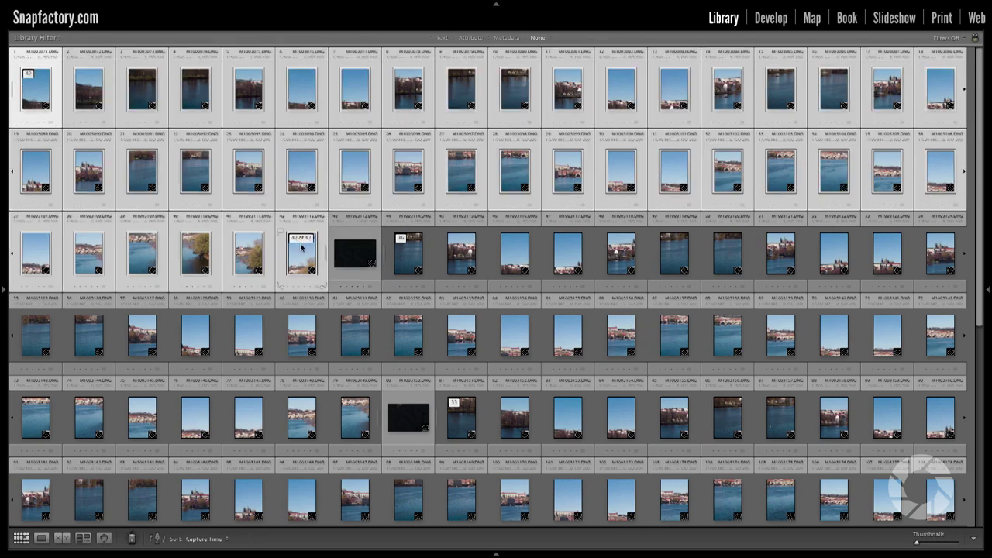
click(414, 262)
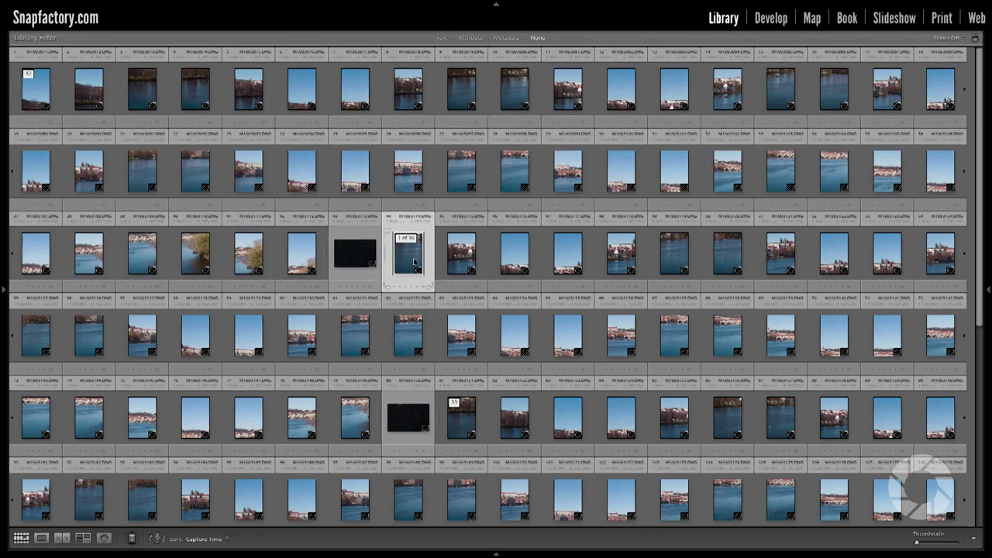
shift+click(361, 413)
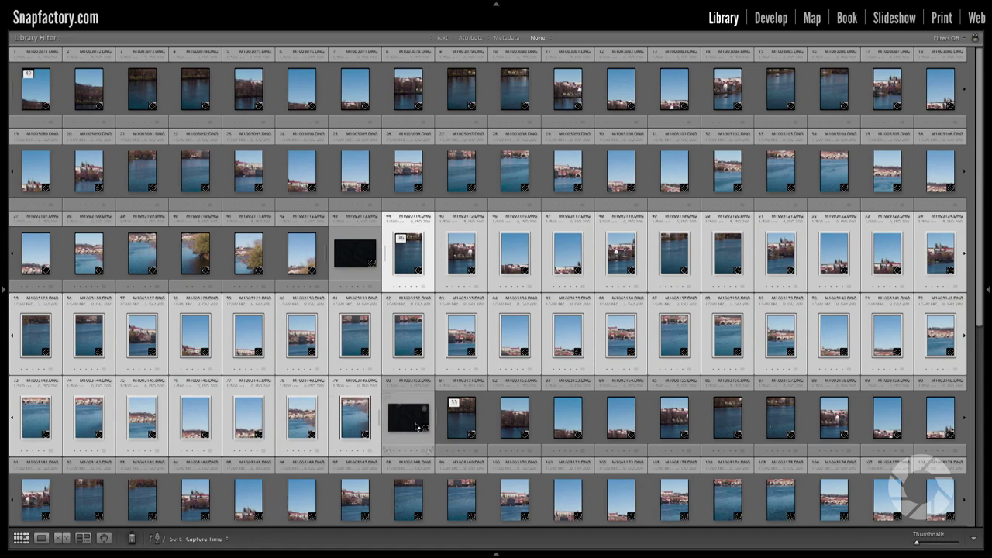
Select photos 81–113, narrow back to photo 81, then pick the dark frame in cell 43.
click(458, 421)
scroll(459, 421, down, 3)
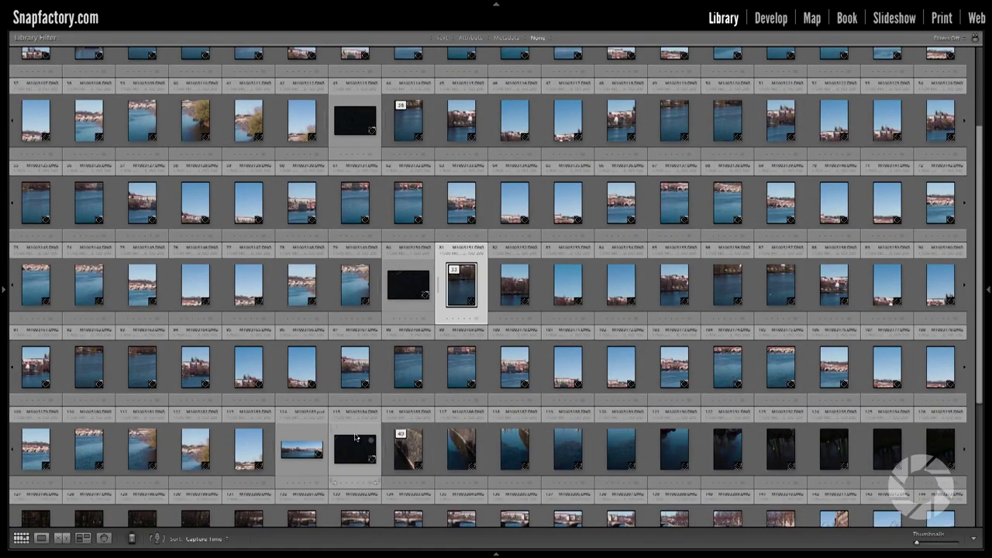
shift+click(252, 457)
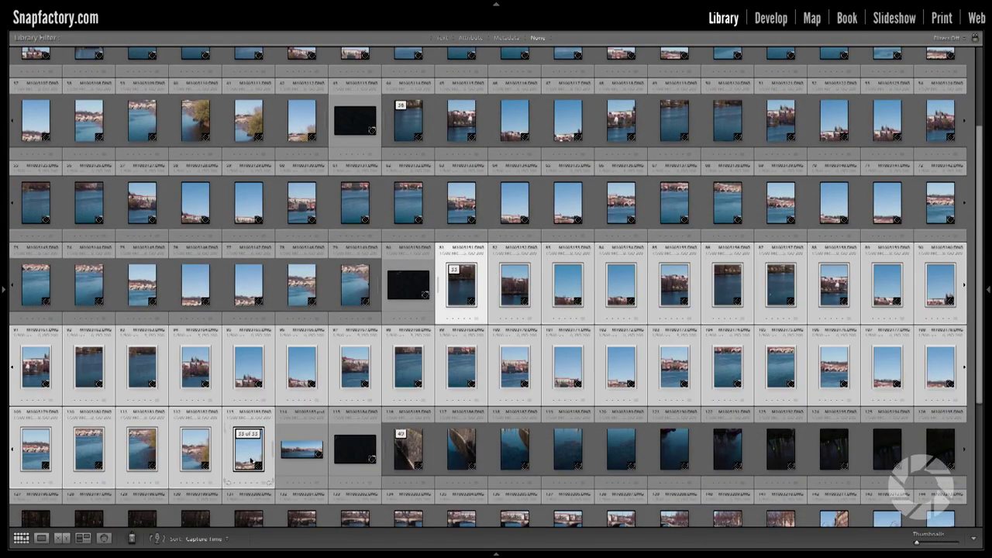
click(442, 307)
scroll(442, 307, up, 3)
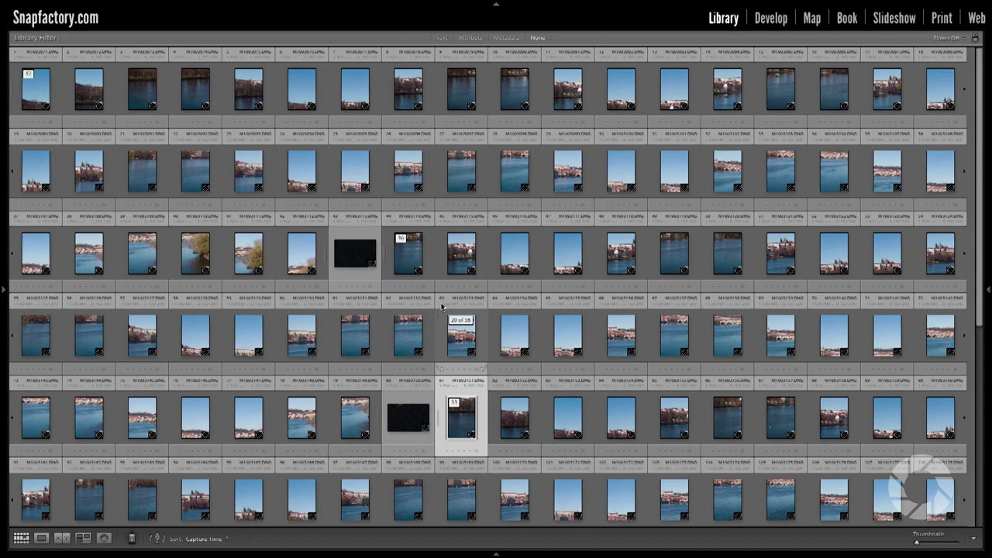
click(360, 276)
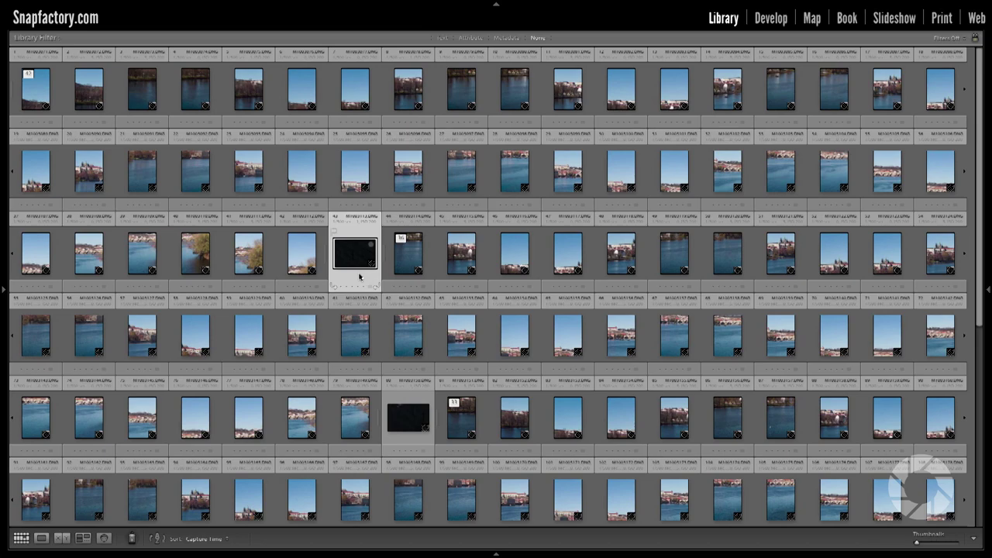
Select the 33 shots from the sequence's first frame through cell 131 and bring up their context menu.
scroll(360, 276, down, 4)
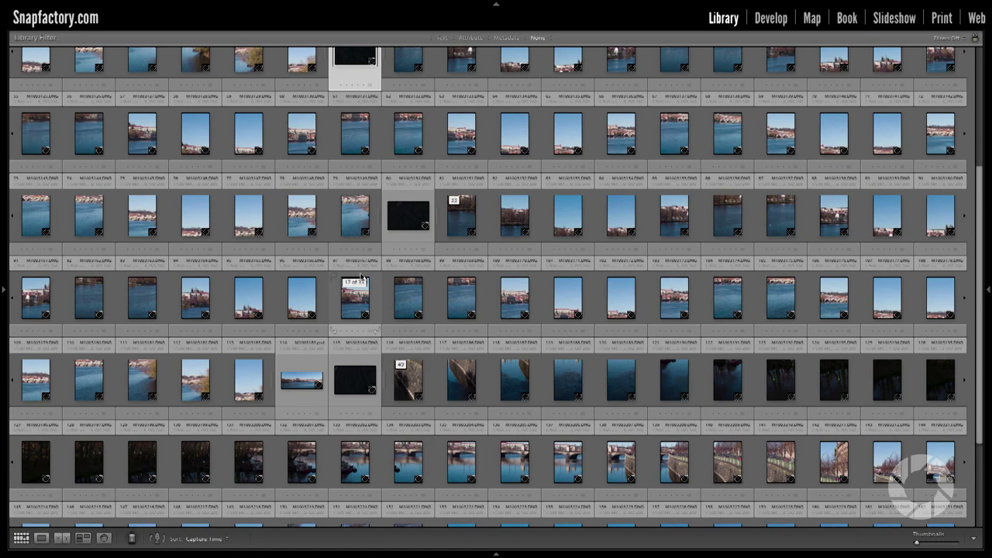
click(446, 237)
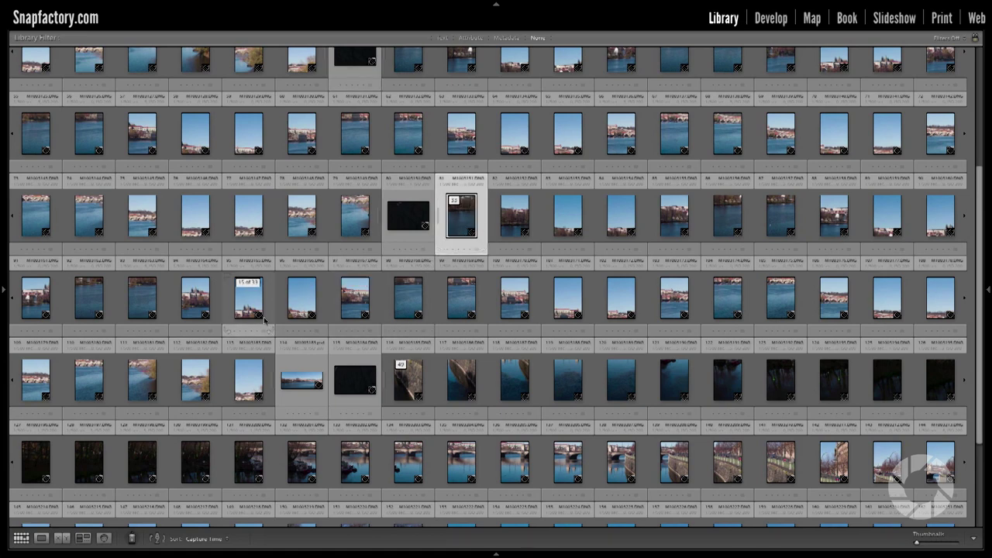
shift+click(267, 397)
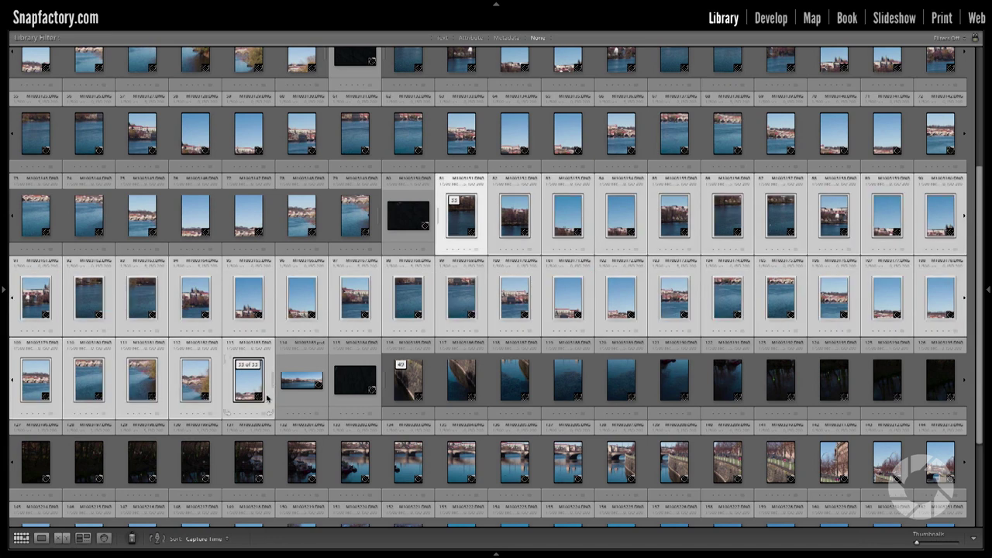
right_click(266, 397)
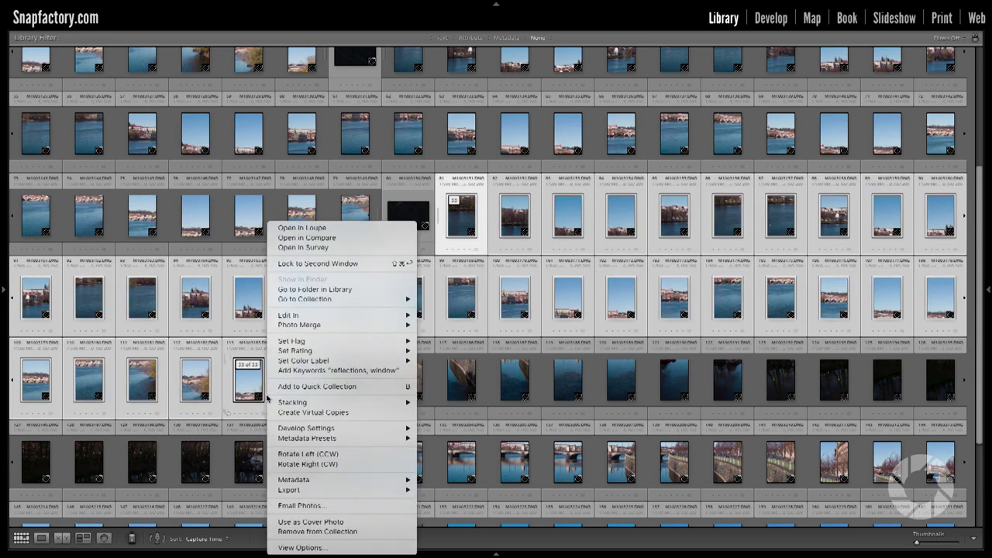
Dismiss the Edit In menu without choosing an option and switch to Photoshop CC 2015.
mouse_move(307, 318)
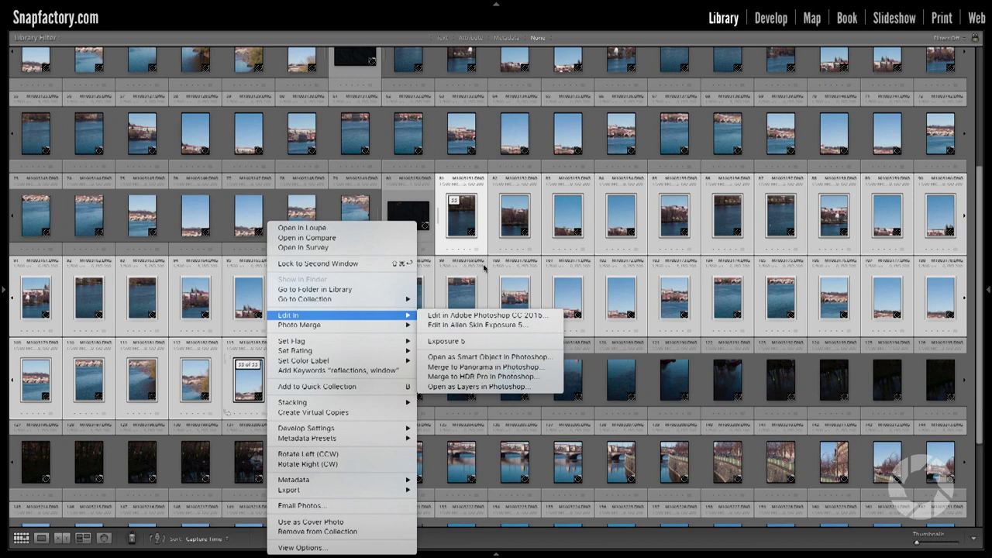
click(480, 242)
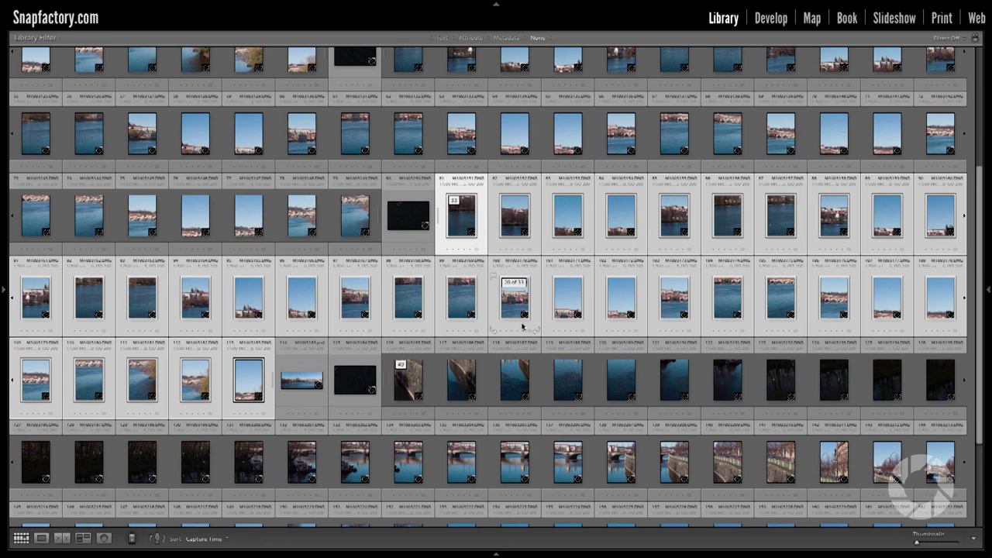
key(super+Tab)
key(super+Tab)
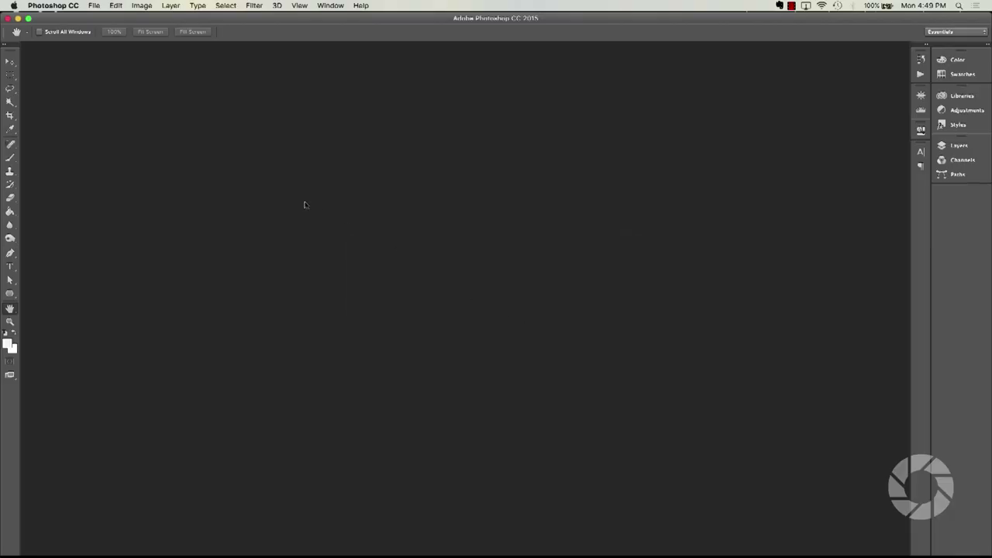
click(93, 6)
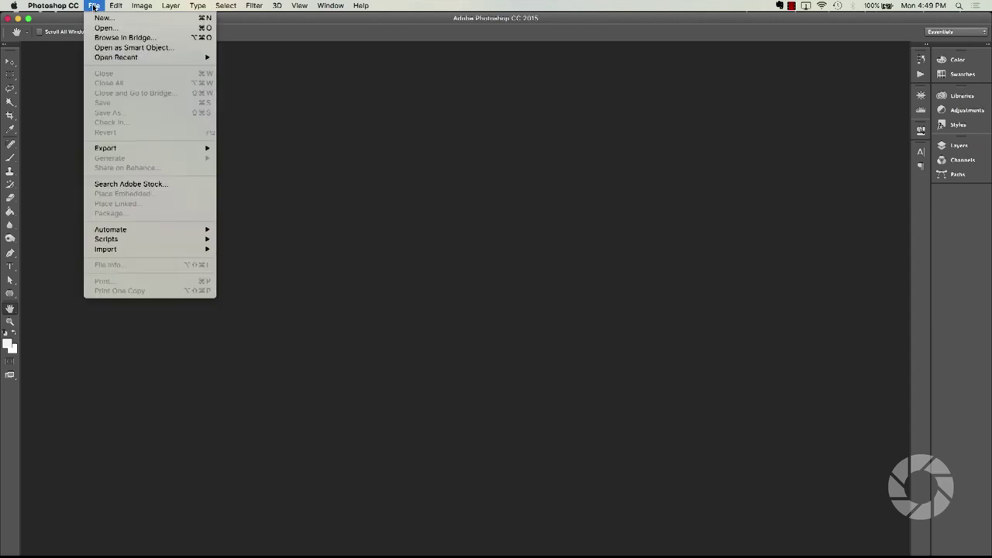
mouse_move(66, 6)
mouse_move(70, 38)
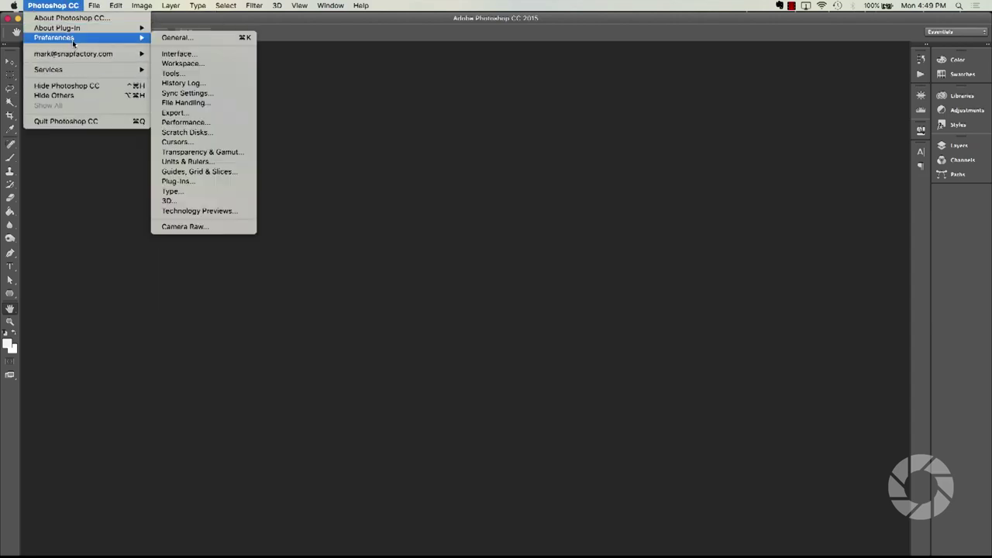
click(221, 132)
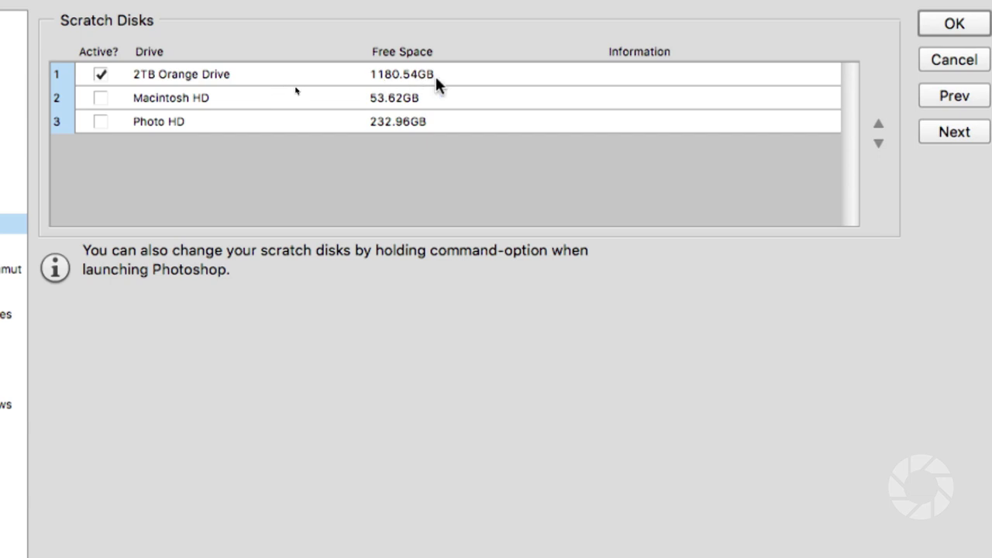
click(935, 29)
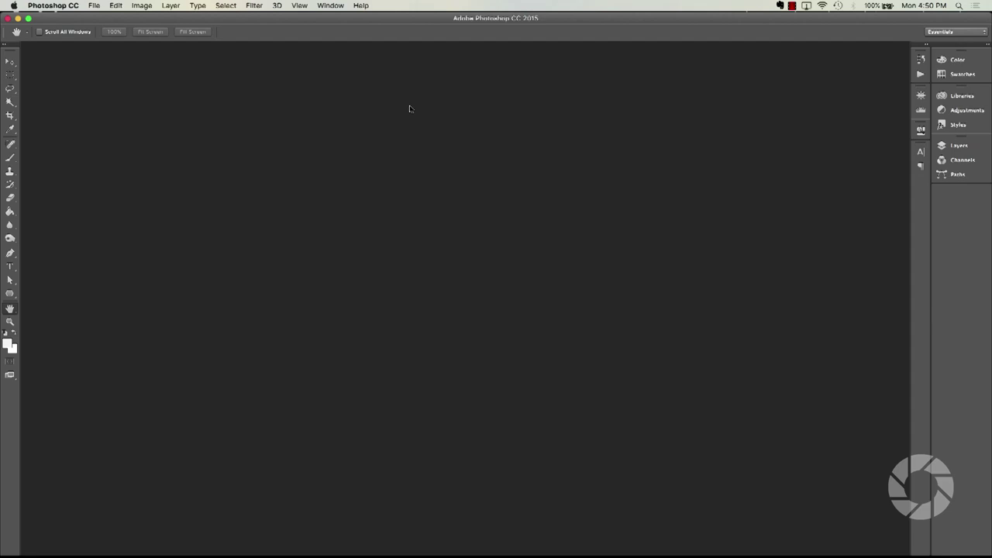
Open the Photomerge dialog from File > Automate.
click(94, 8)
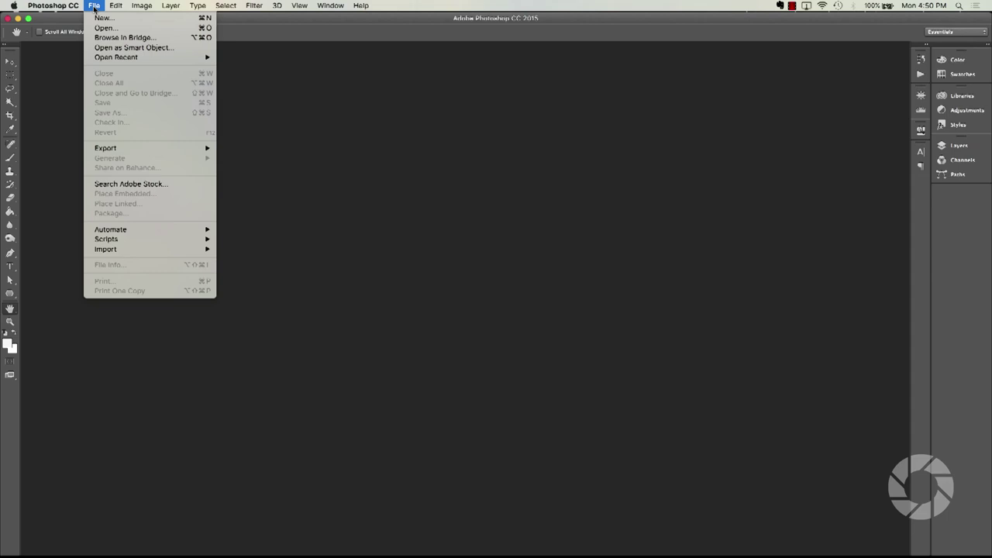
mouse_move(144, 232)
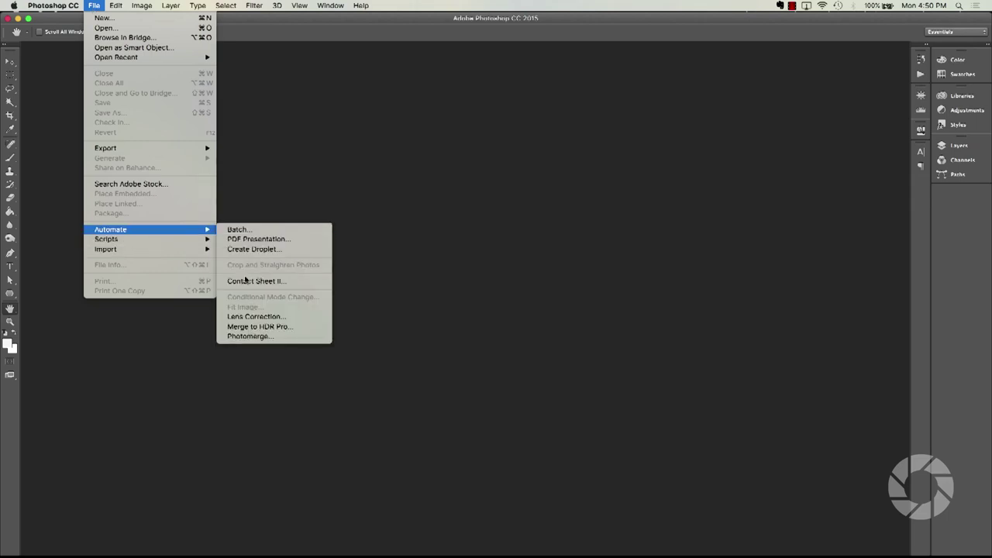
click(253, 337)
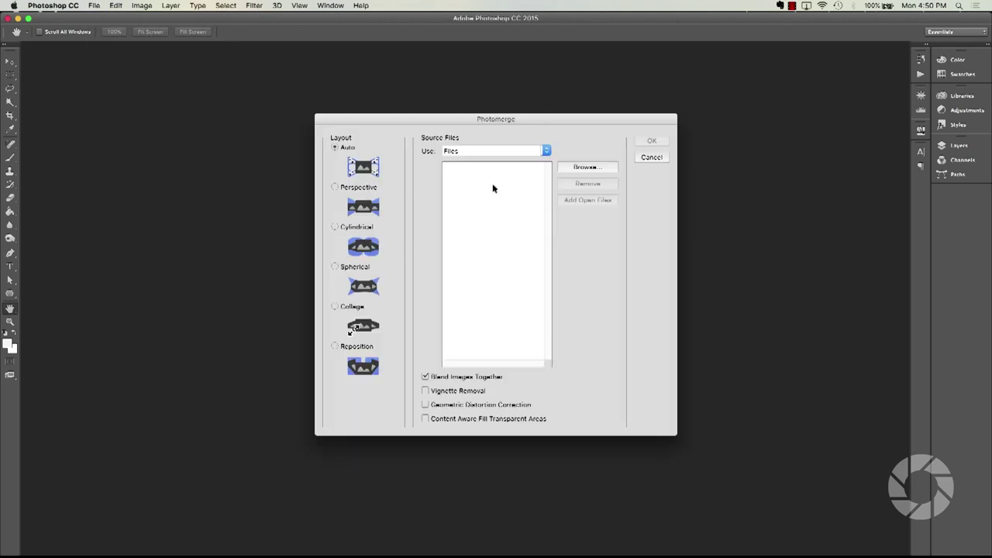
Browse DNG files through M1003224.DNG, then cancel the file sheet and close Photomerge without stitching.
click(581, 169)
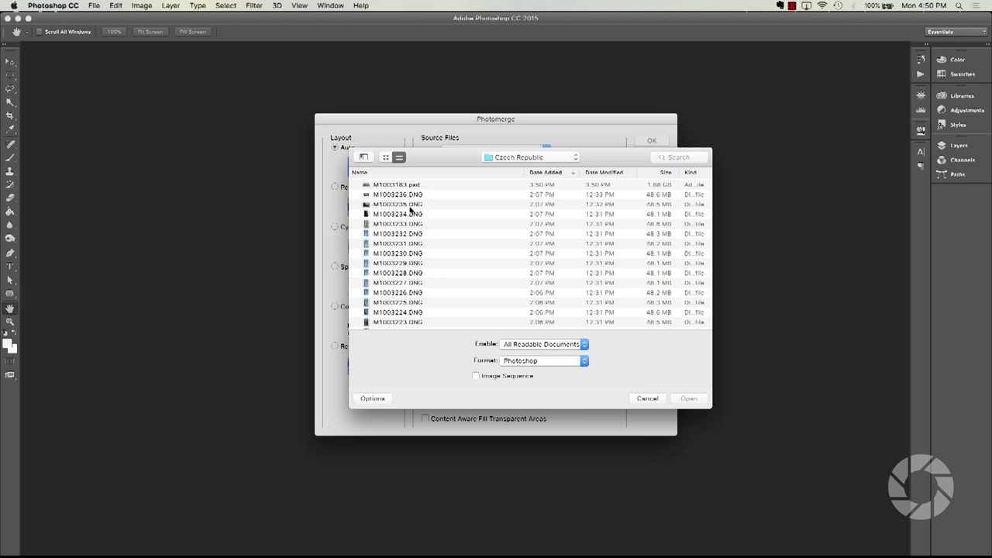
click(410, 206)
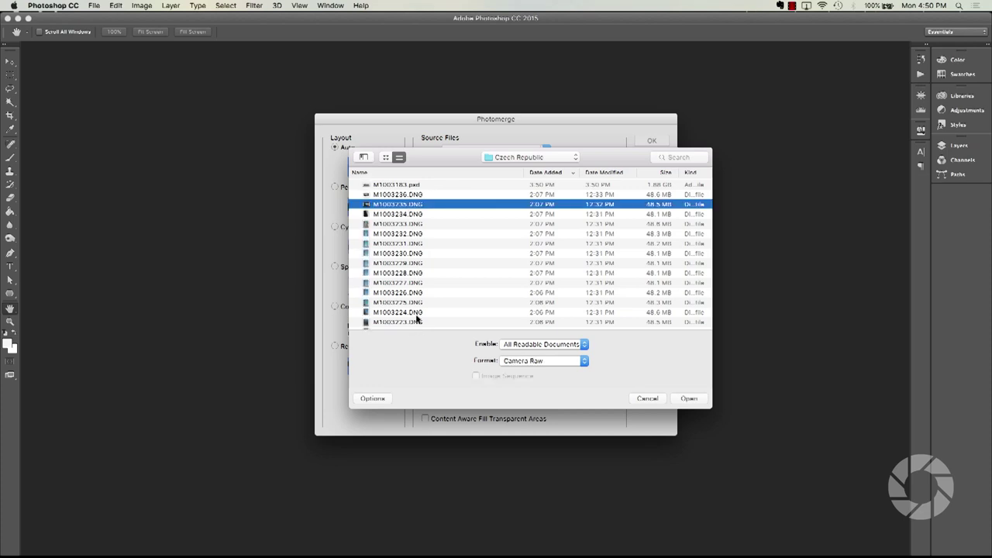
shift+click(416, 314)
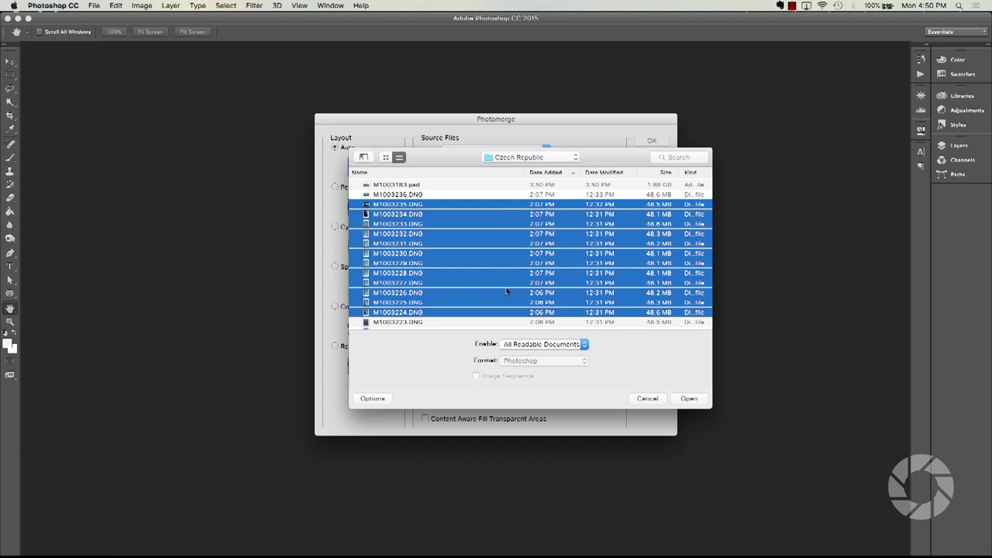
click(646, 401)
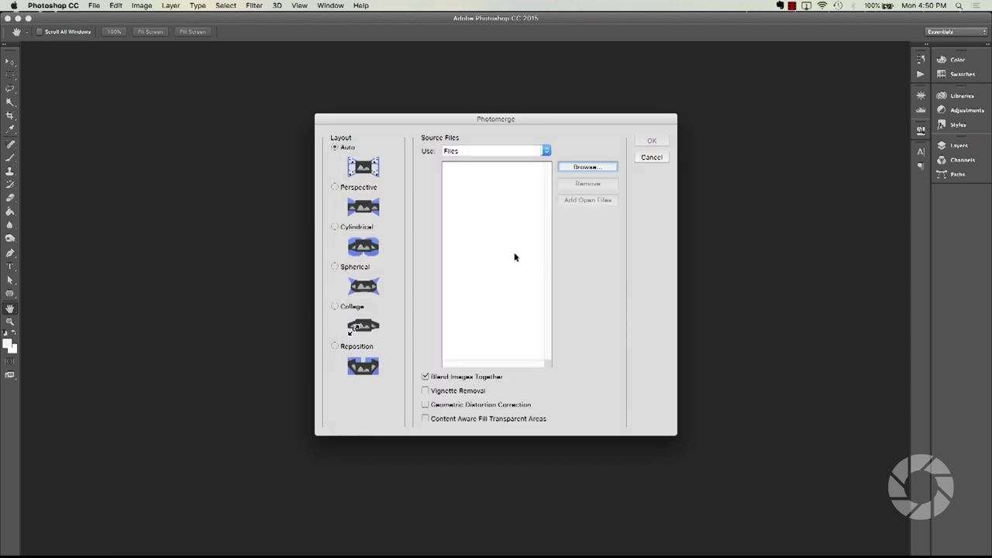
click(653, 159)
In Lightroom, select all 33 photos and choose Edit In > Merge to Panorama in Photoshop.
key(super+Tab)
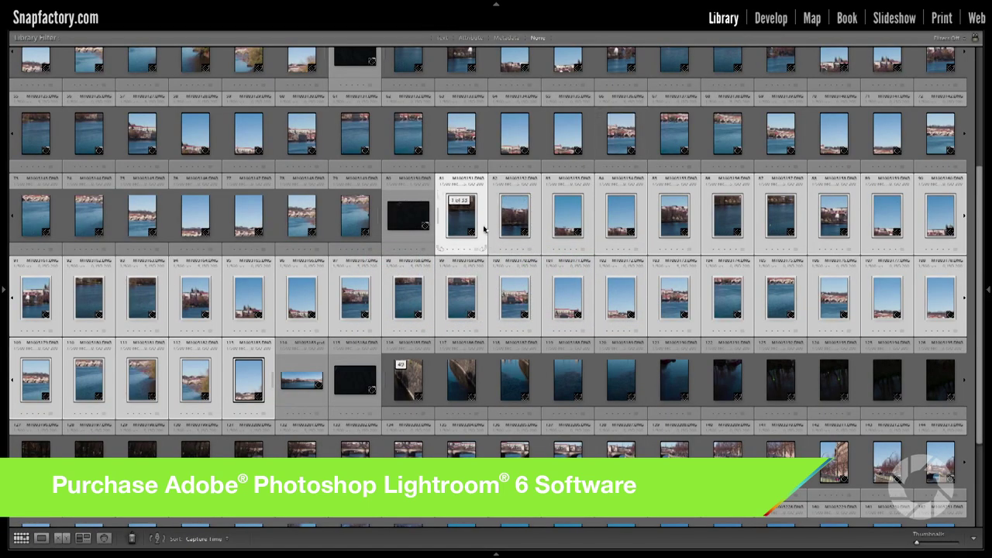
click(484, 230)
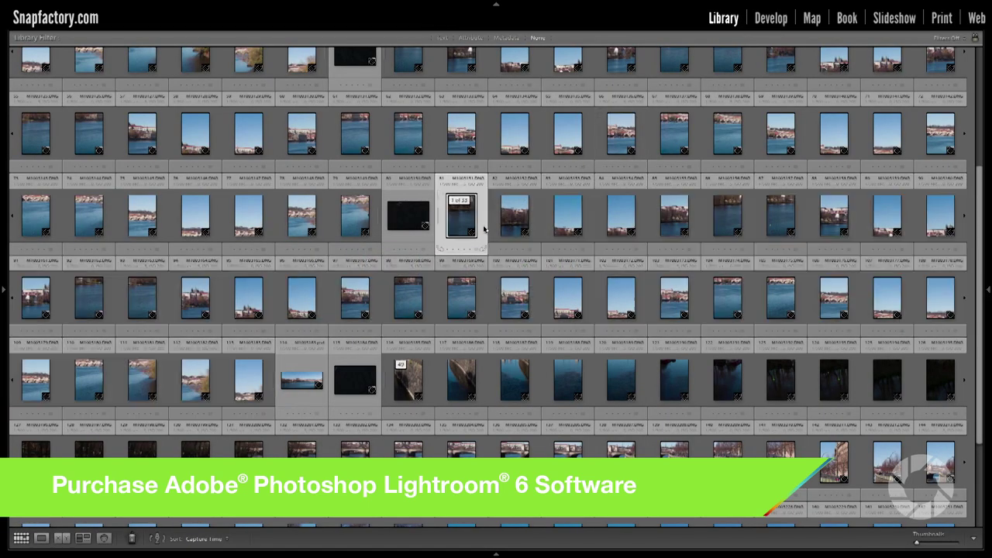
shift+click(273, 401)
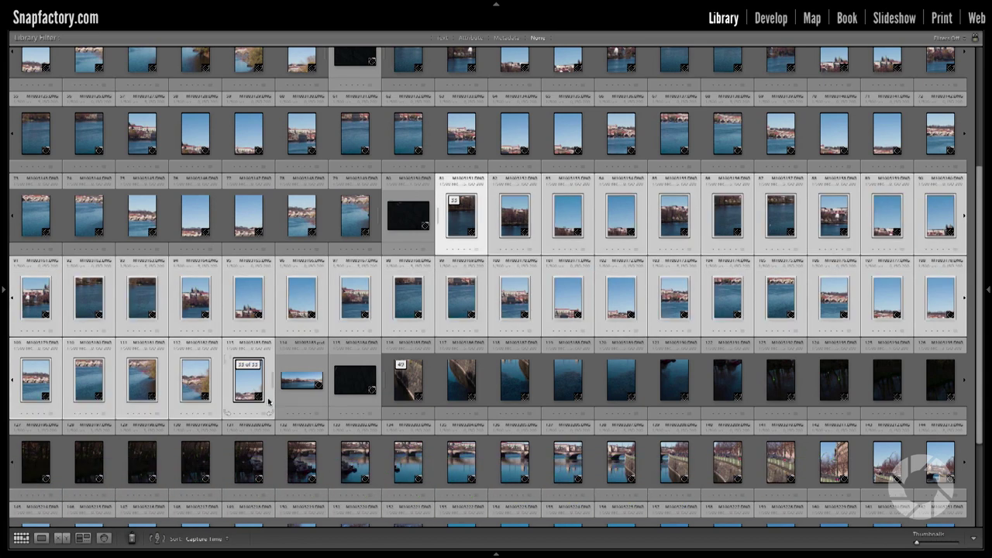
right_click(269, 401)
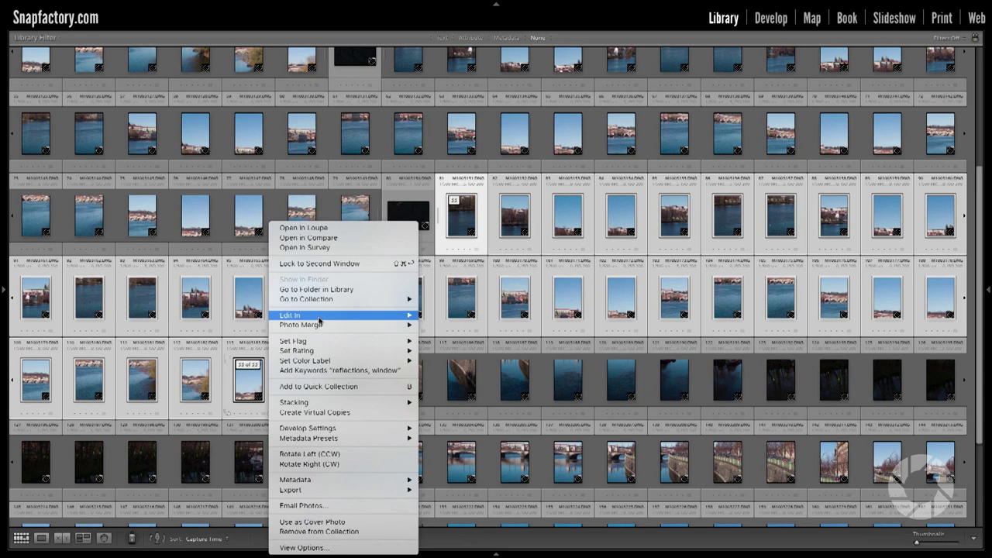
mouse_move(324, 318)
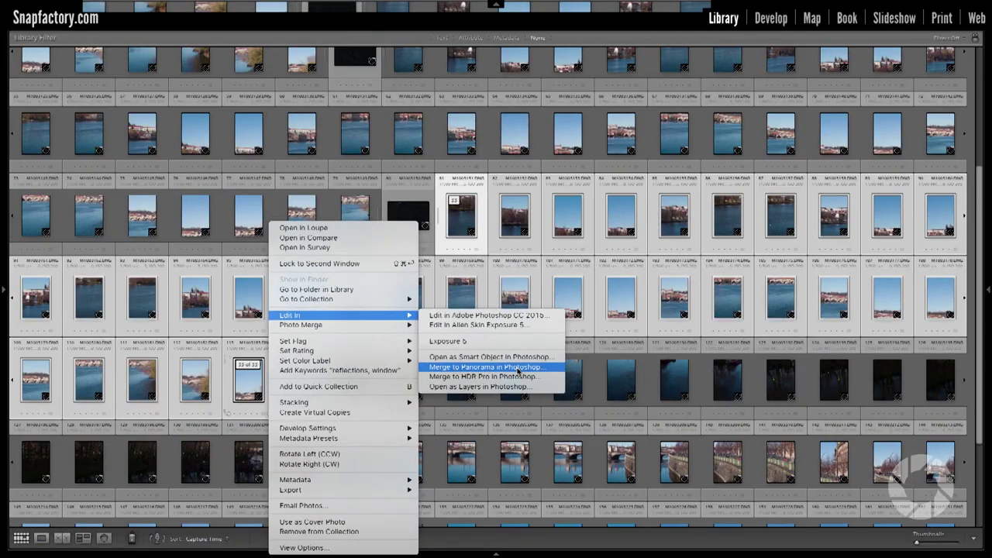
click(518, 369)
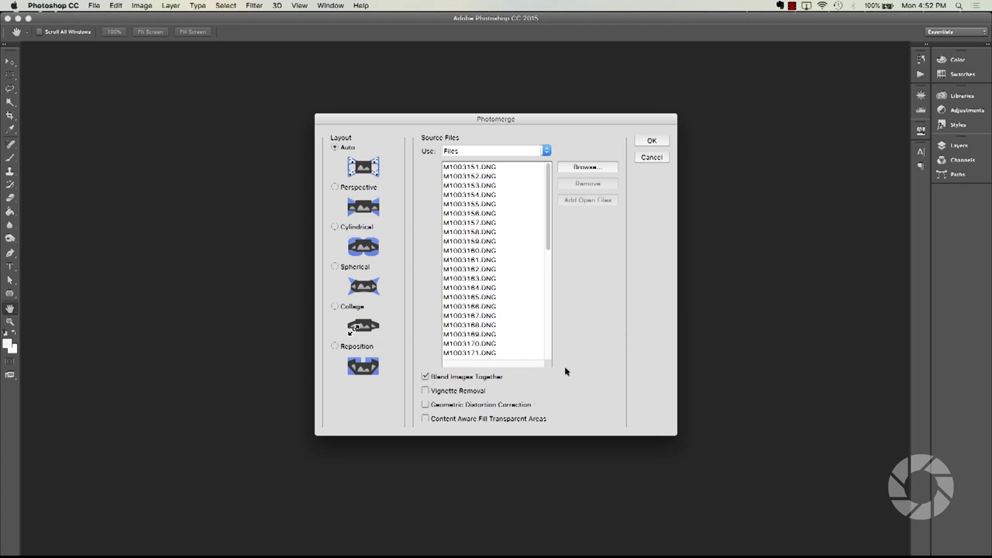
Stitch the frames from M1003151.DNG onward with Auto layout and Blend Images Together.
click(654, 144)
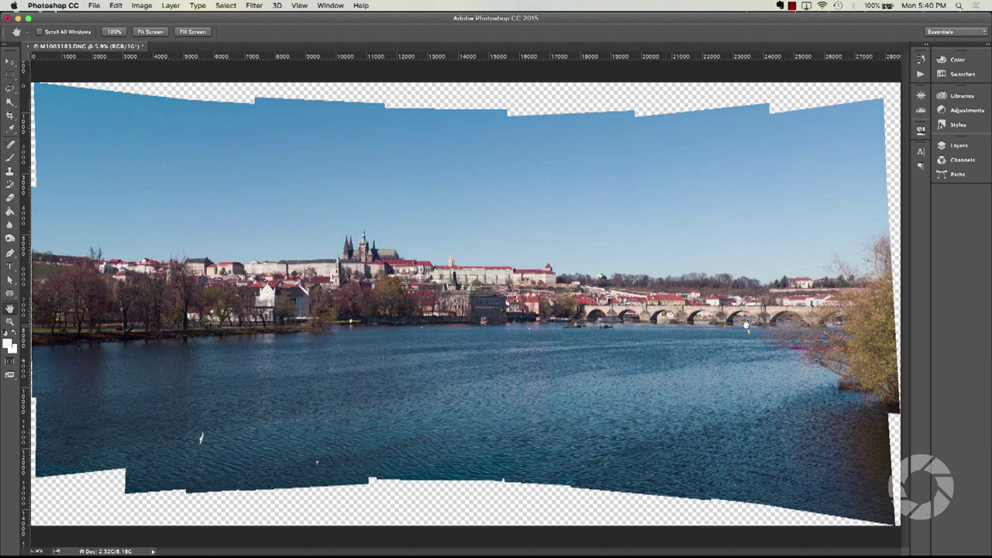
After the file-too-large error, save as M1003183.psb in Large Document Format with maximum compatibility.
key(super+s)
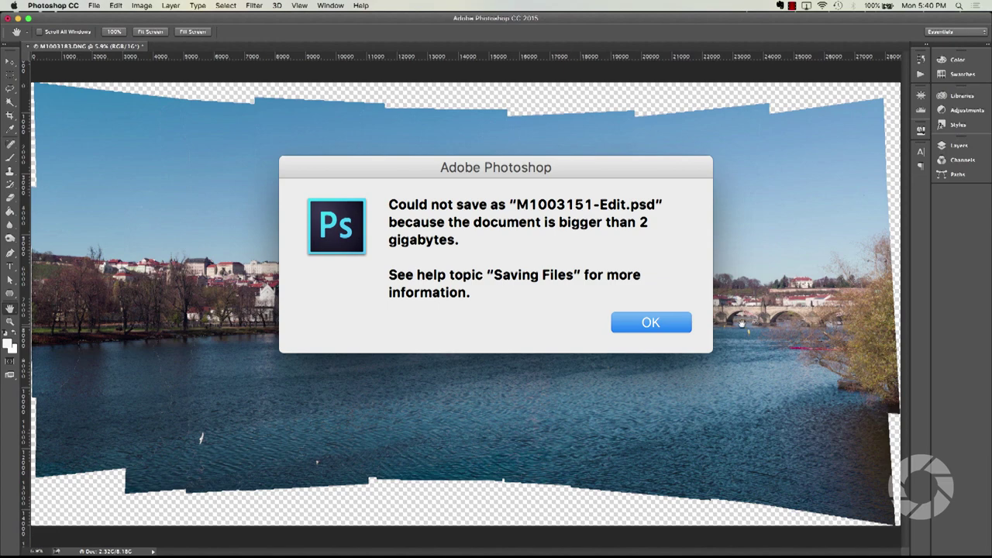
key(Return)
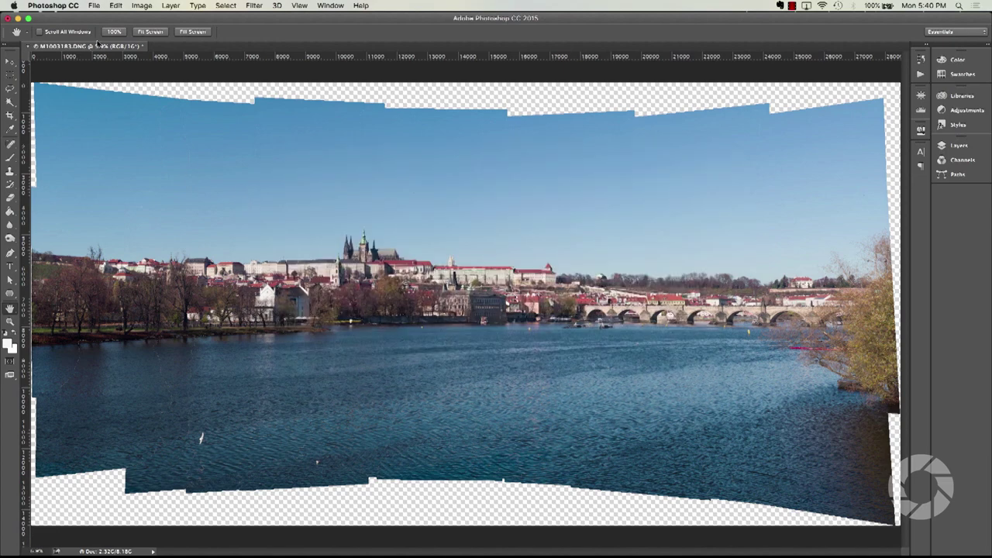
click(95, 7)
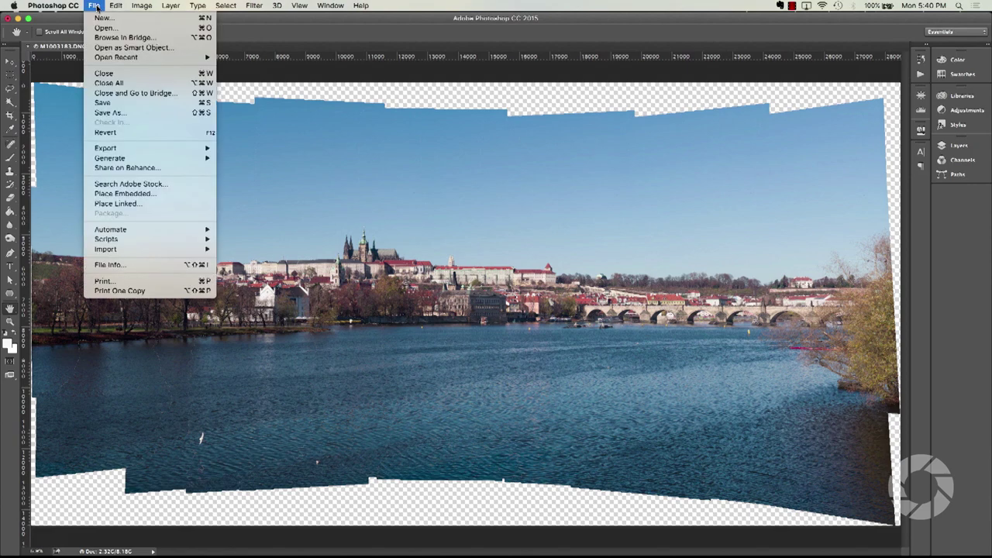
click(113, 111)
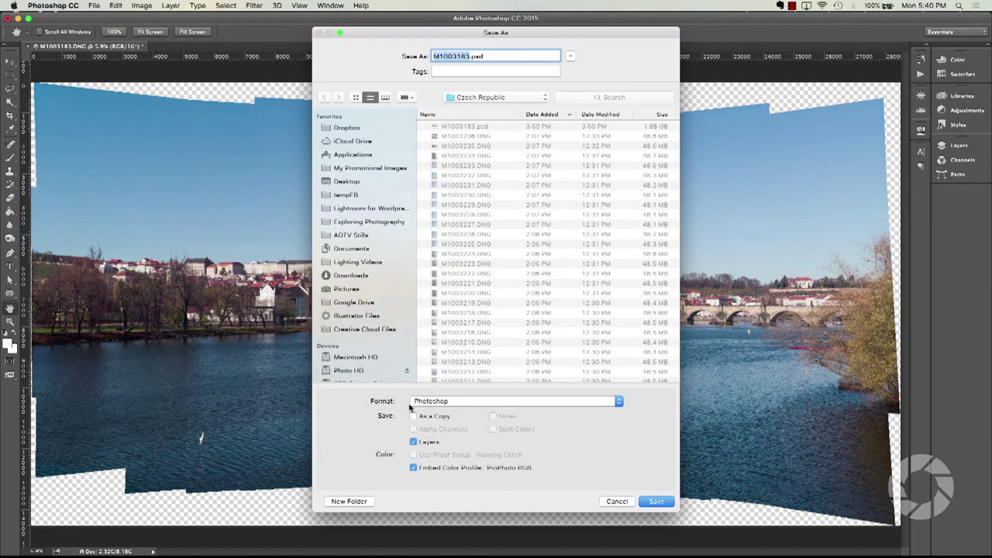
click(459, 402)
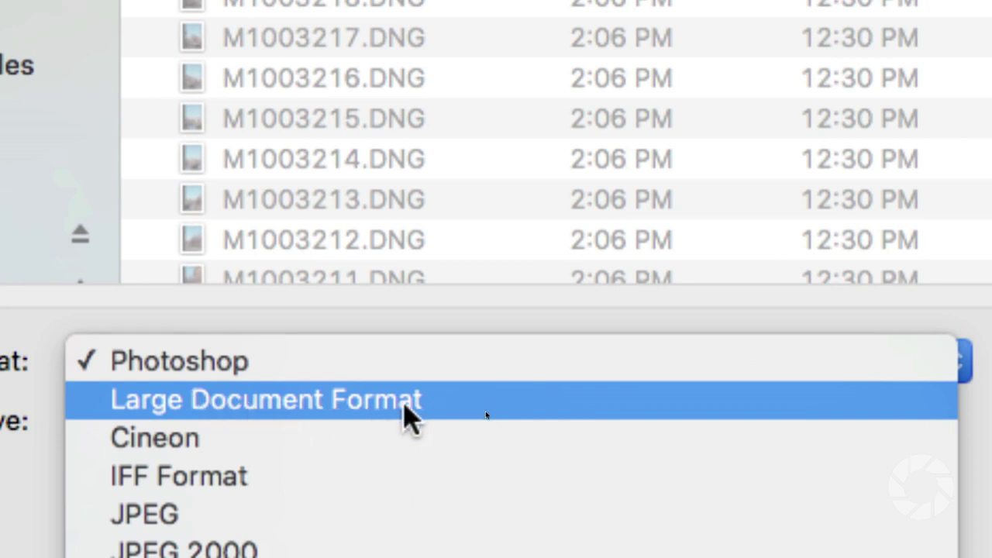
click(409, 416)
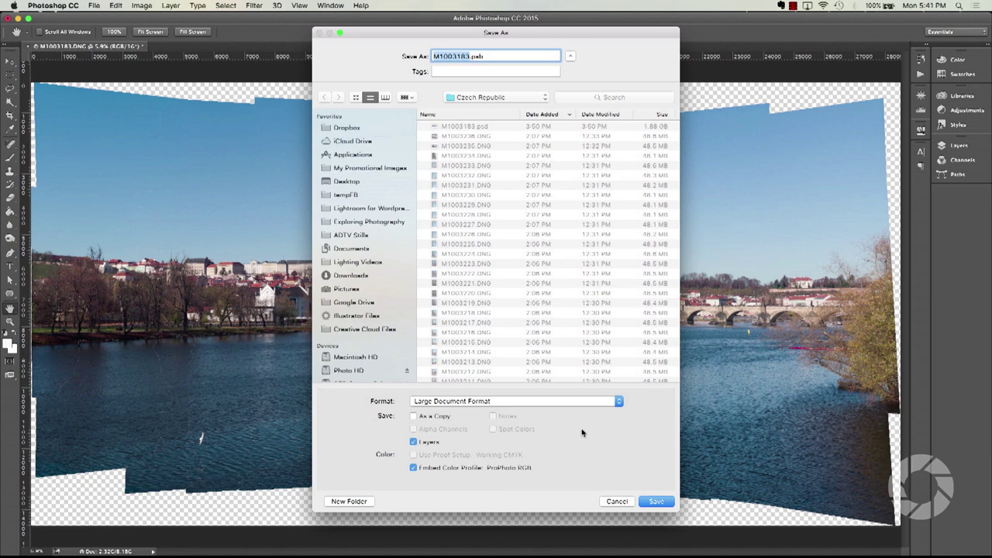
click(656, 502)
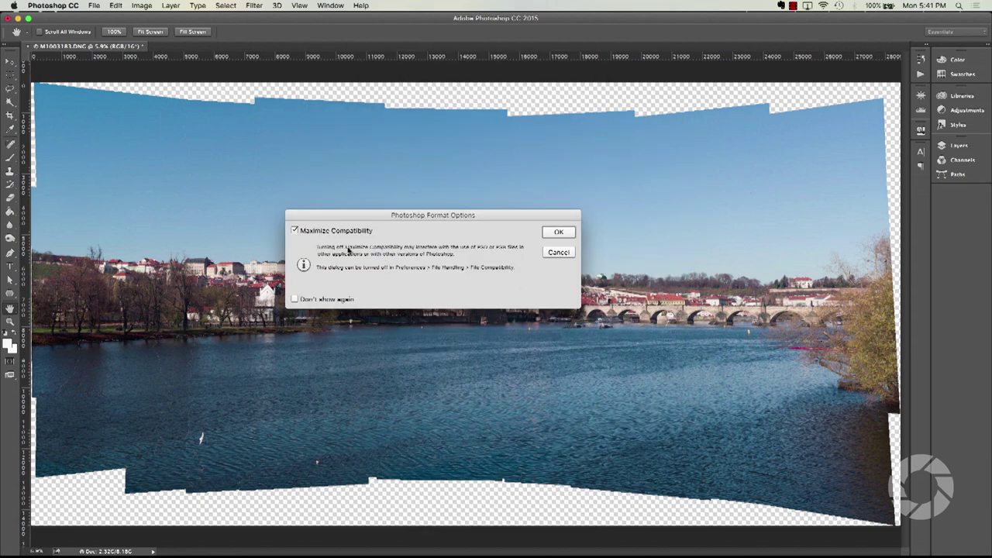
click(559, 233)
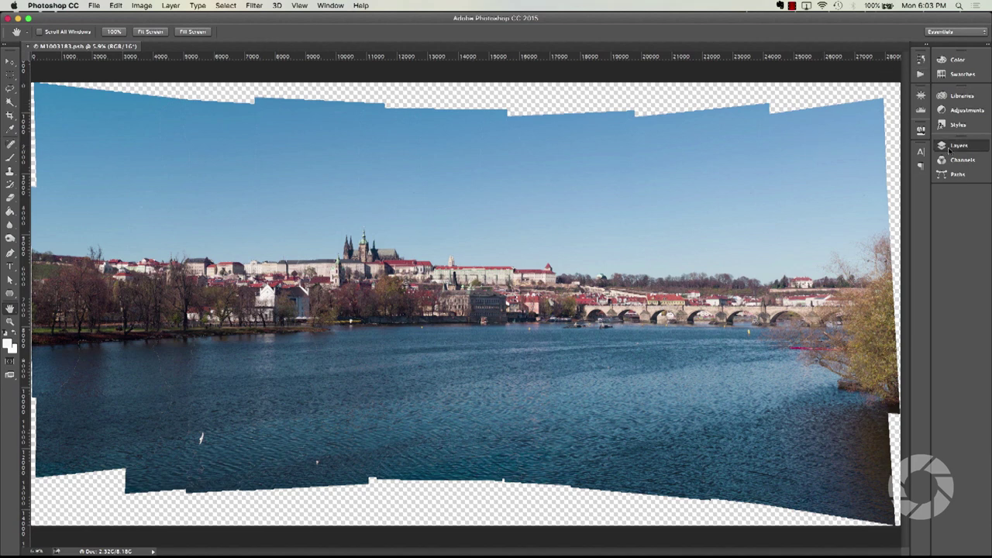
Show the Layers panel, scroll to the bottom, and toggle layer M1003181 off and back on.
click(958, 146)
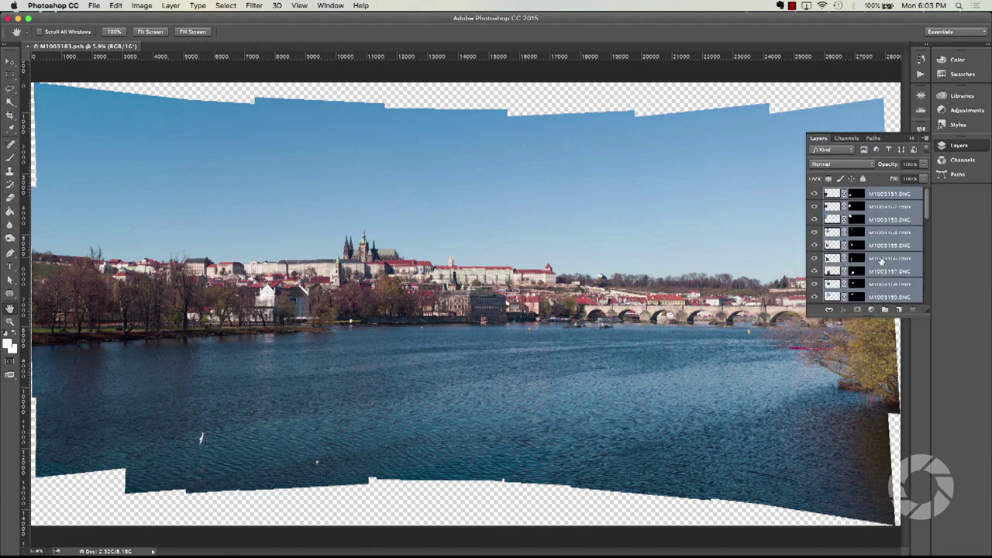
scroll(882, 262, down, 2)
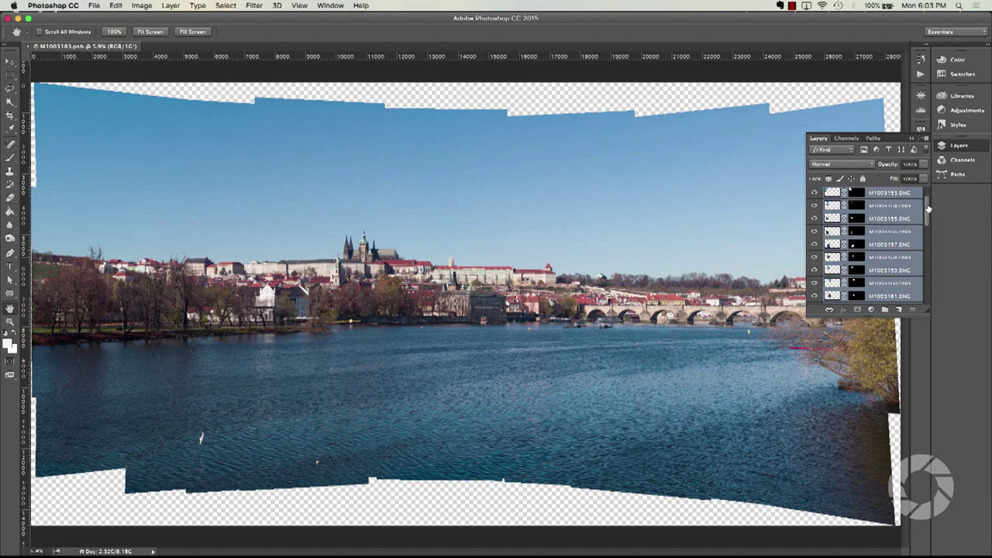
scroll(885, 237, down, 10)
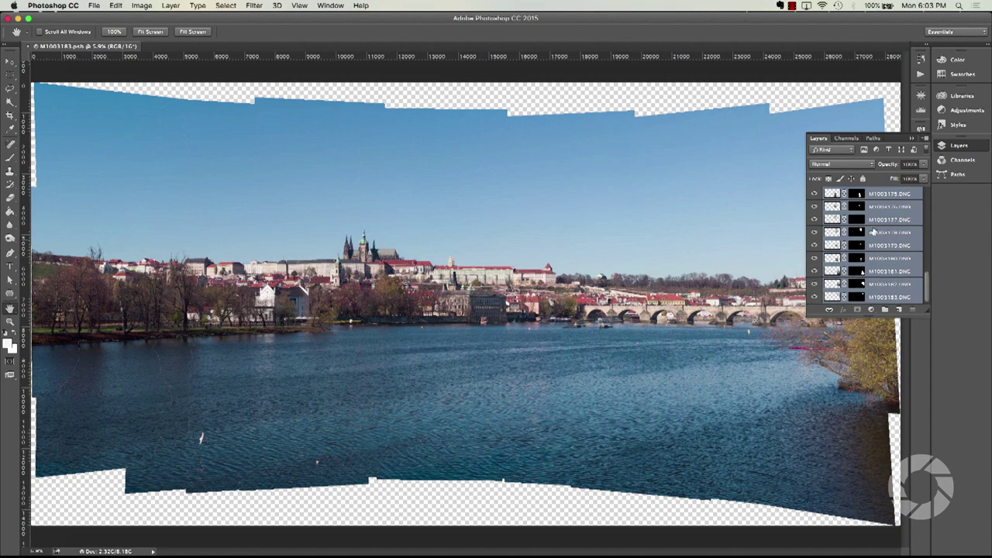
click(814, 271)
click(815, 273)
click(815, 272)
Toggle layers M1003179 and M1003180 off and on to check their areas, then close Layers.
click(815, 245)
click(815, 245)
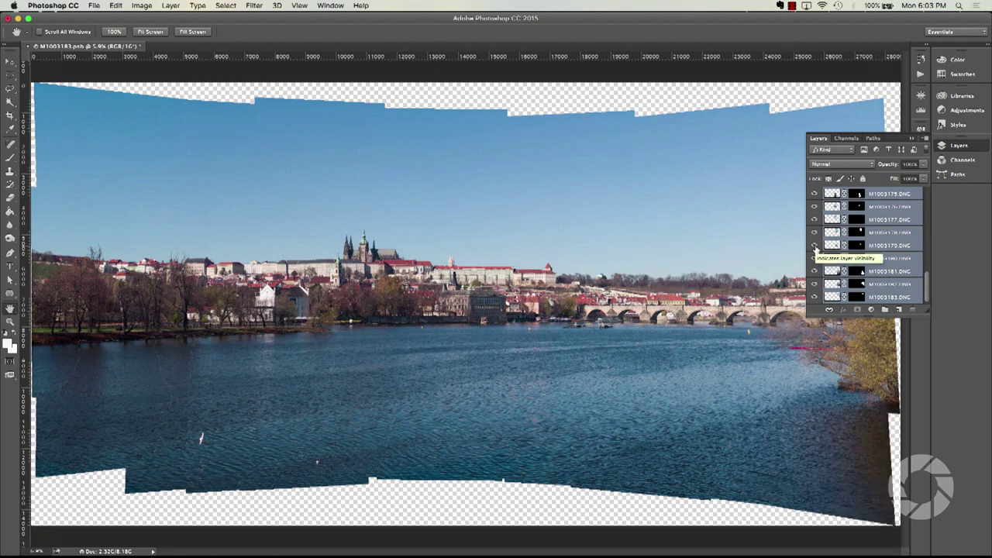
click(815, 260)
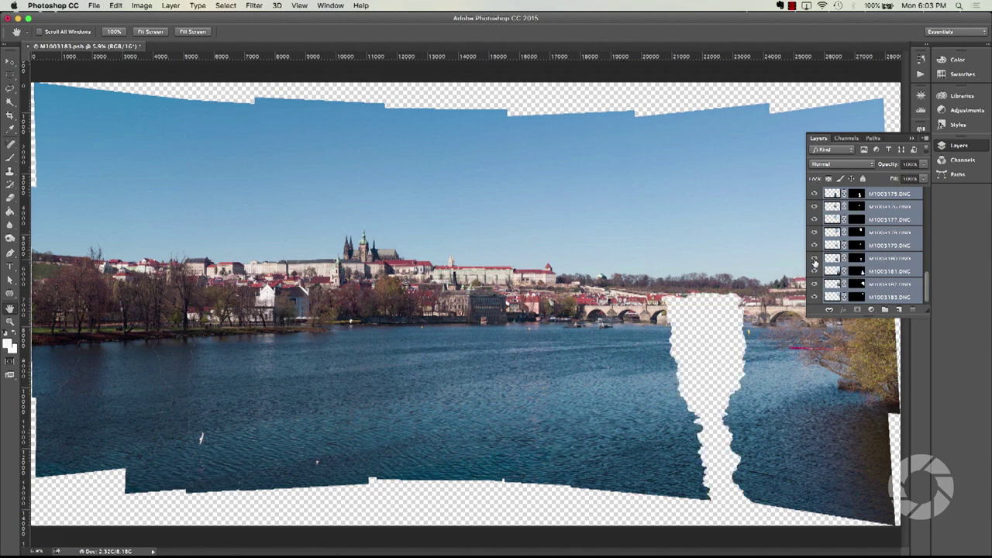
click(815, 260)
click(815, 260)
click(815, 260)
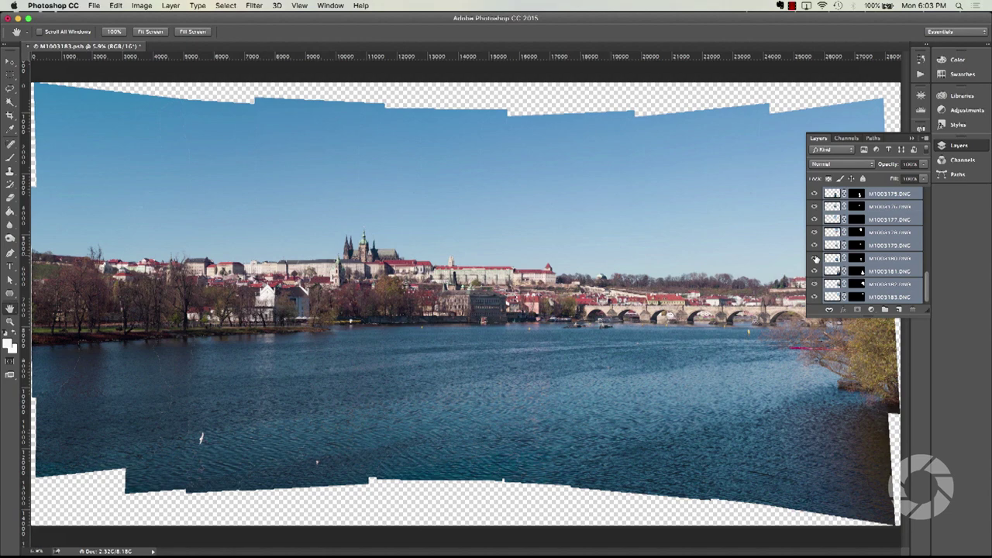
click(945, 147)
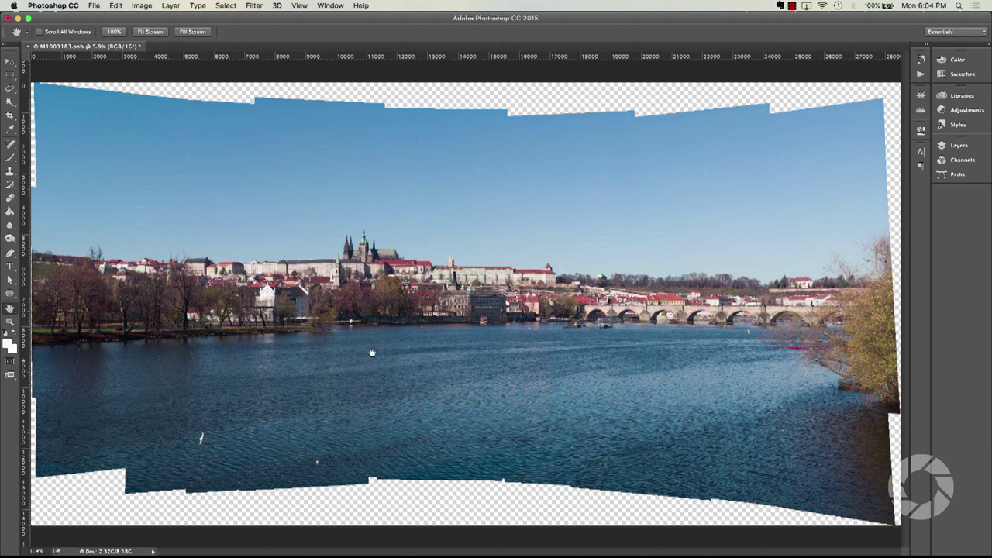
Zoom in step by step to 100% on the riverbank park below the castle.
click(10, 321)
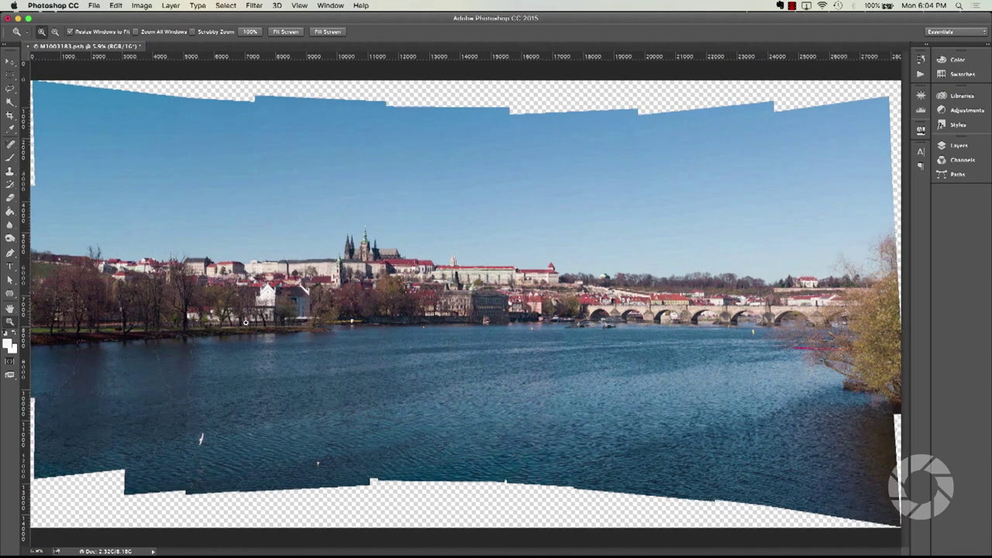
drag(245, 322, 258, 324)
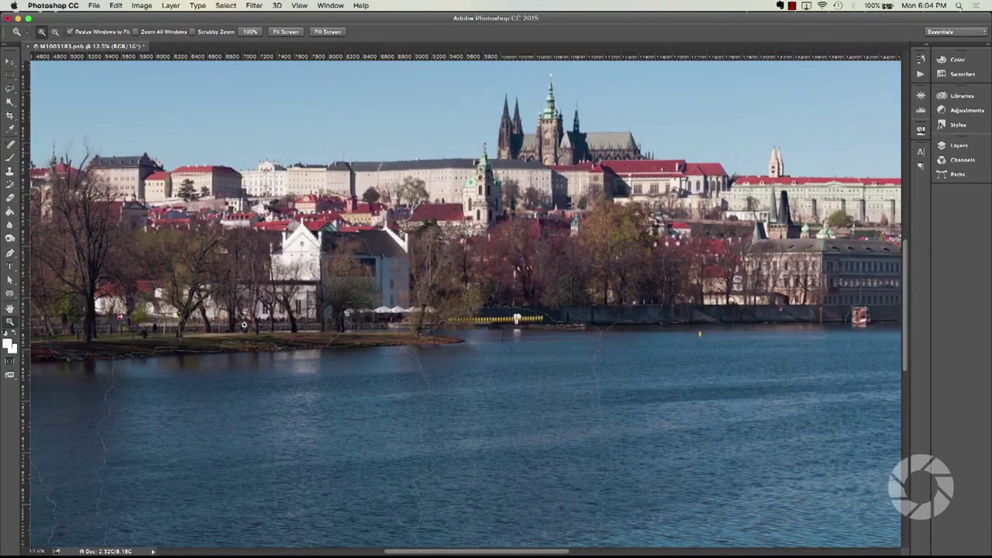
click(244, 324)
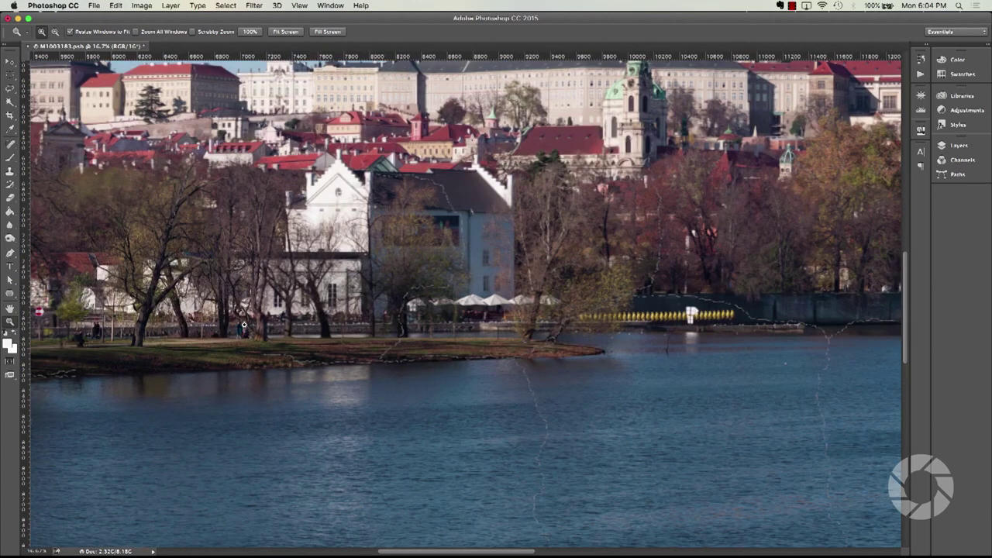
click(244, 324)
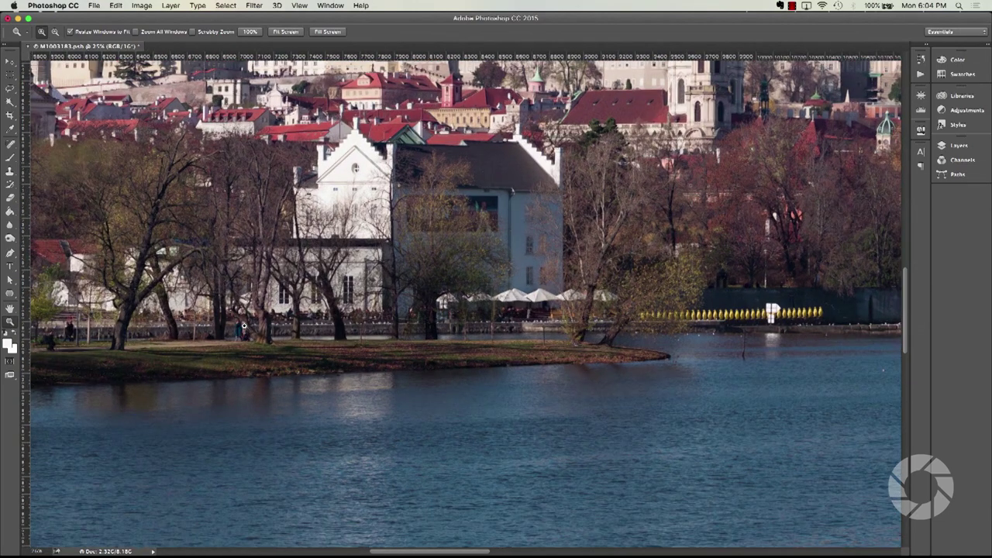
click(243, 325)
click(243, 325)
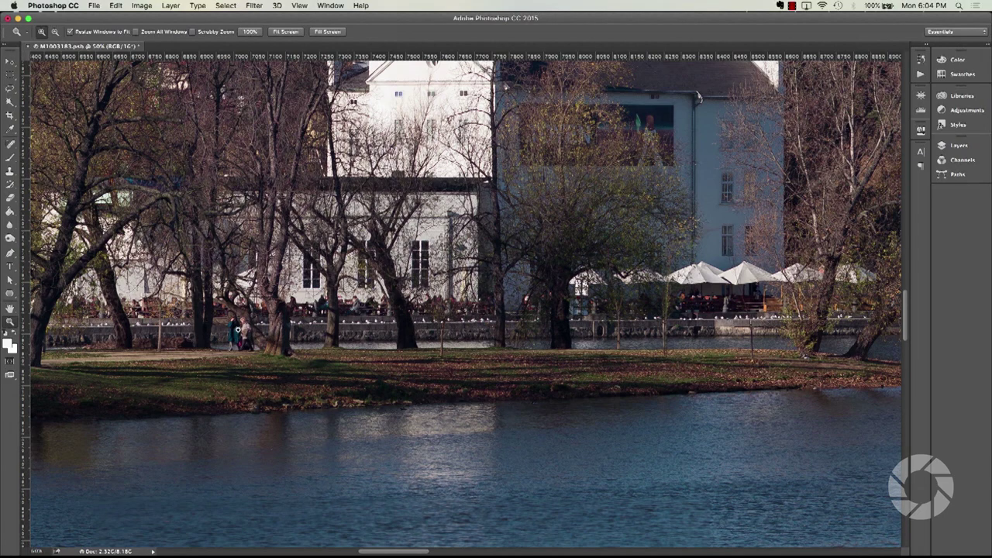
click(236, 331)
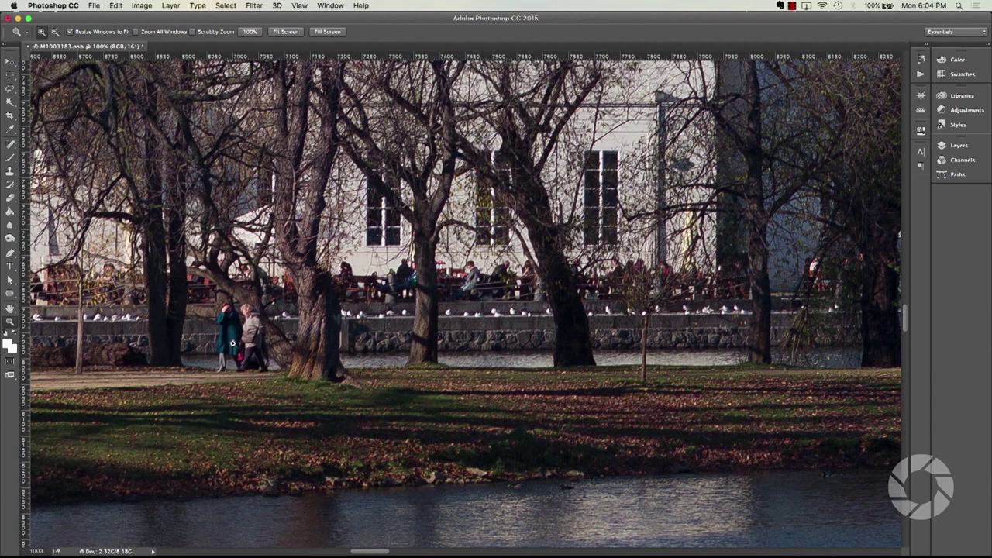
Fit the whole panorama, return to 100% view and pan across it, then open the Navigator.
click(10, 309)
double_click(10, 309)
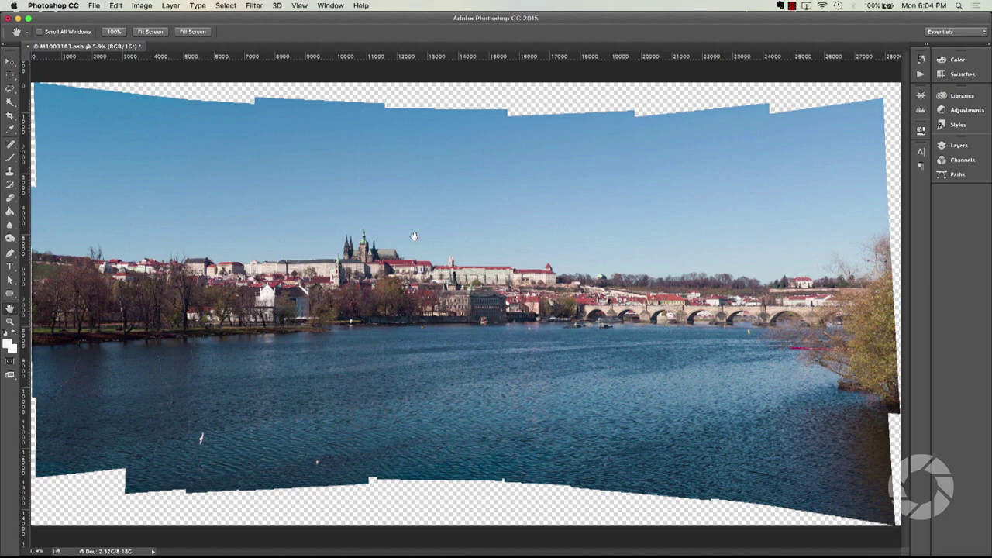
click(10, 323)
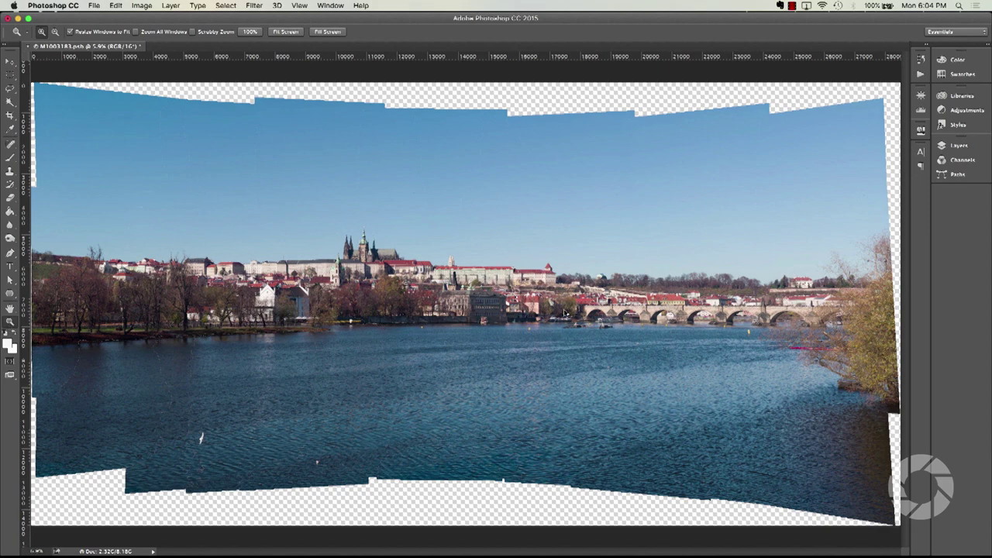
key(super+1)
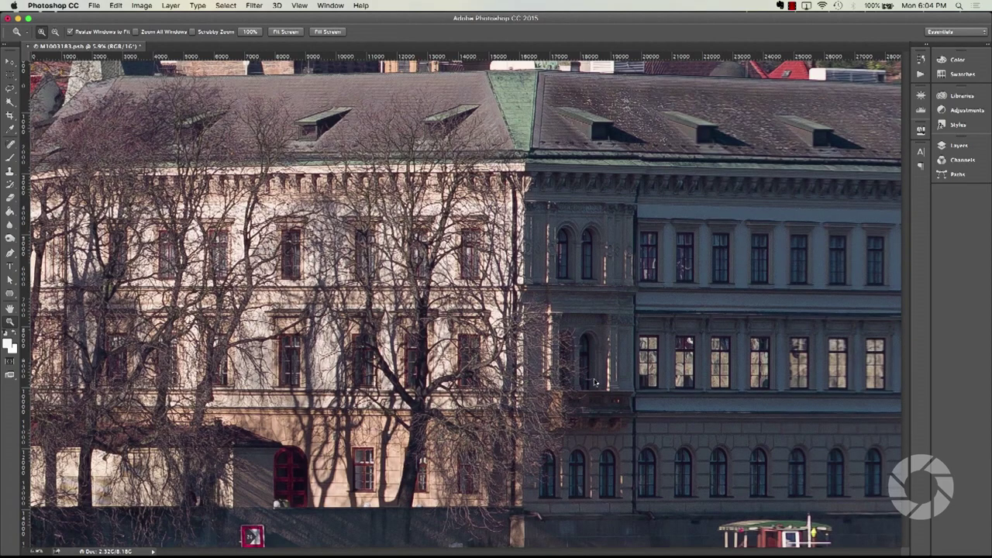
scroll(598, 404, down, 1)
scroll(597, 403, right, 1)
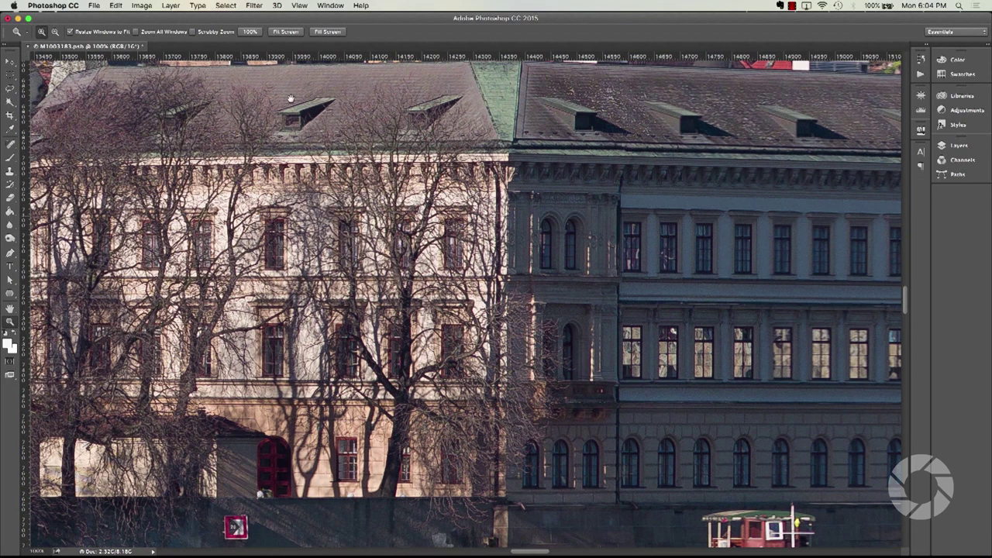
scroll(790, 154, down, 5)
scroll(790, 153, right, 5)
scroll(831, 187, right, 5)
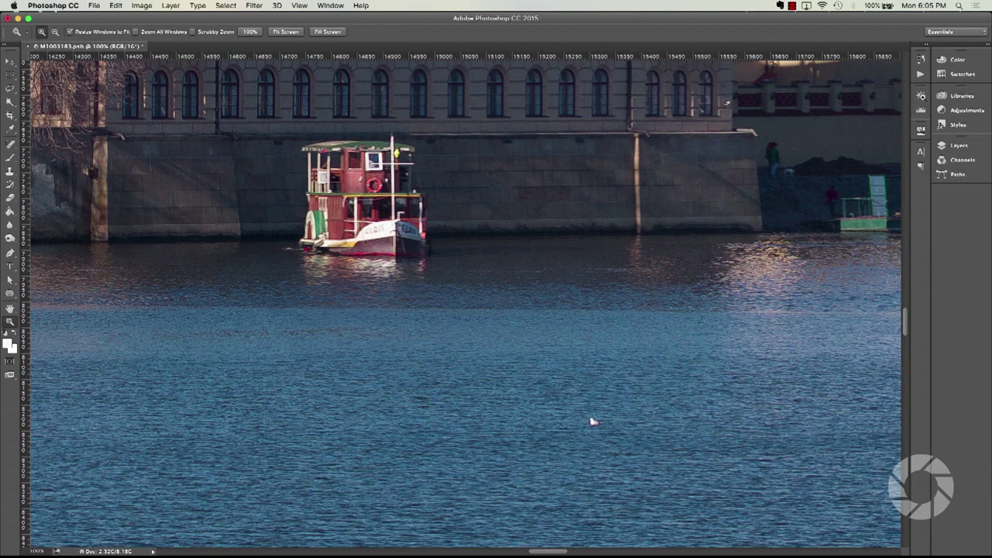
click(921, 94)
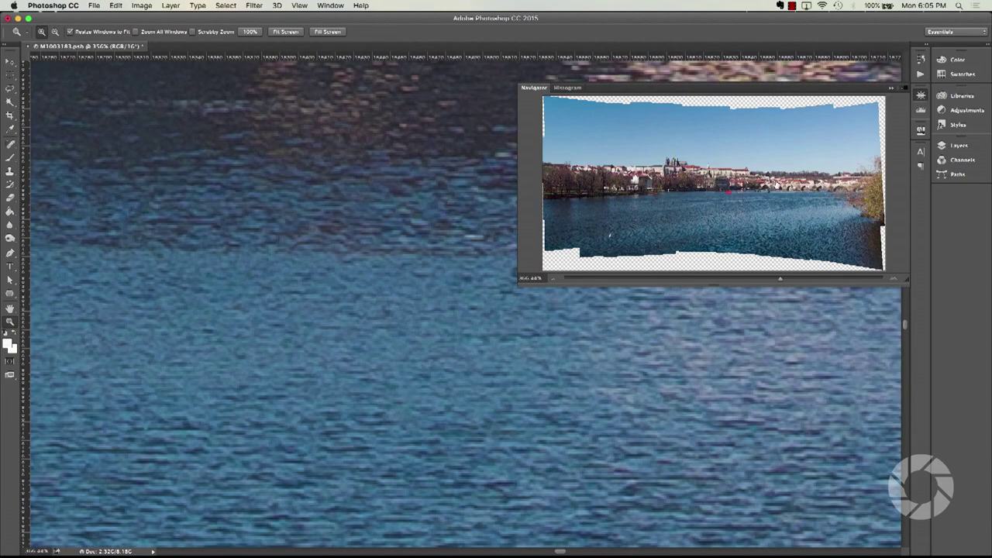
Move the Navigator view to the boat and zoom out to a 100% view.
drag(729, 191, 743, 187)
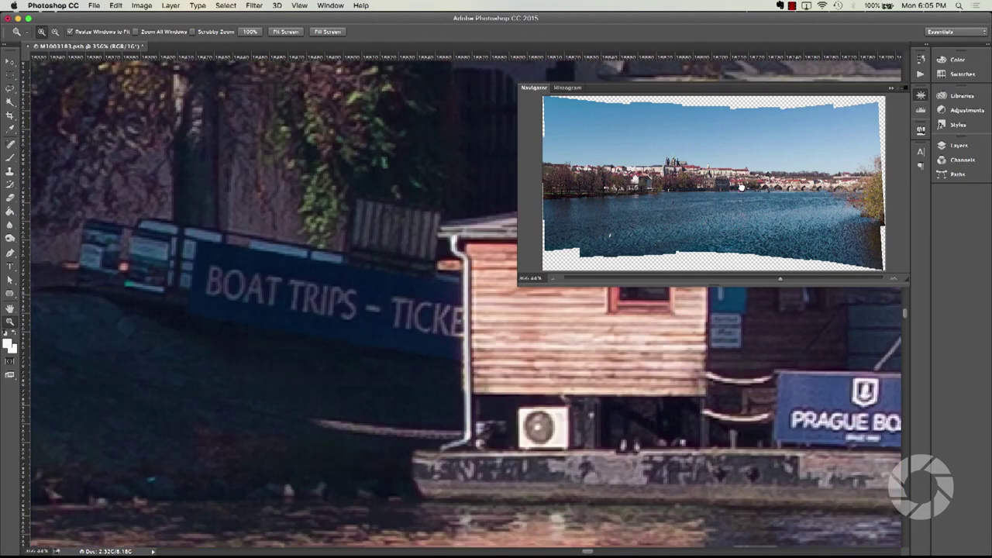
click(552, 281)
click(552, 282)
click(552, 281)
click(553, 282)
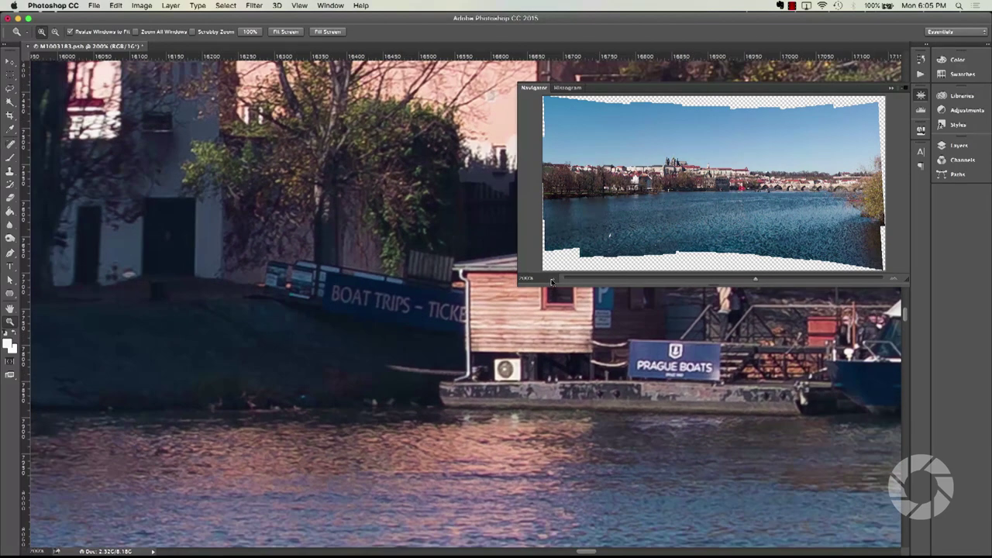
click(552, 282)
click(552, 281)
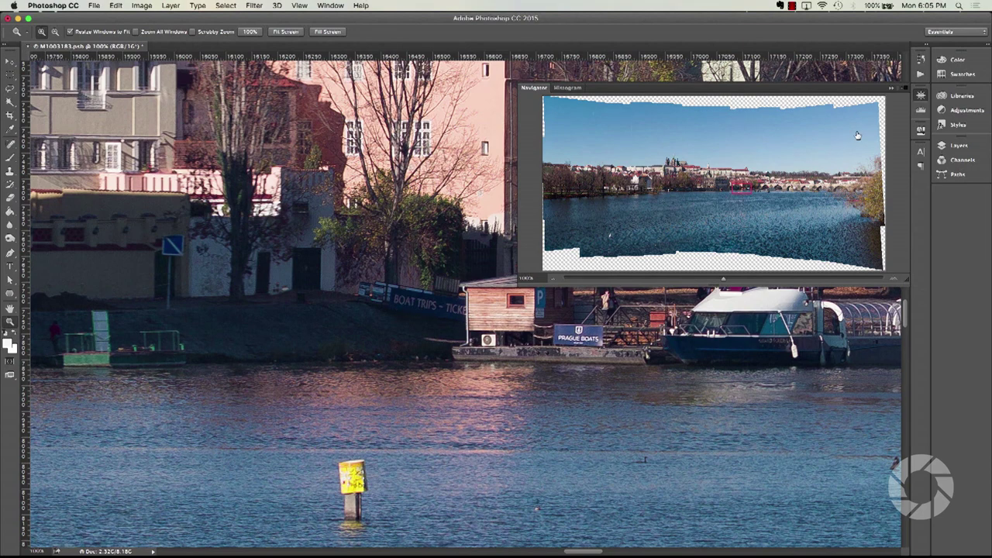
Close the Navigator and fit the whole panorama, jagged edges included, on screen.
click(920, 95)
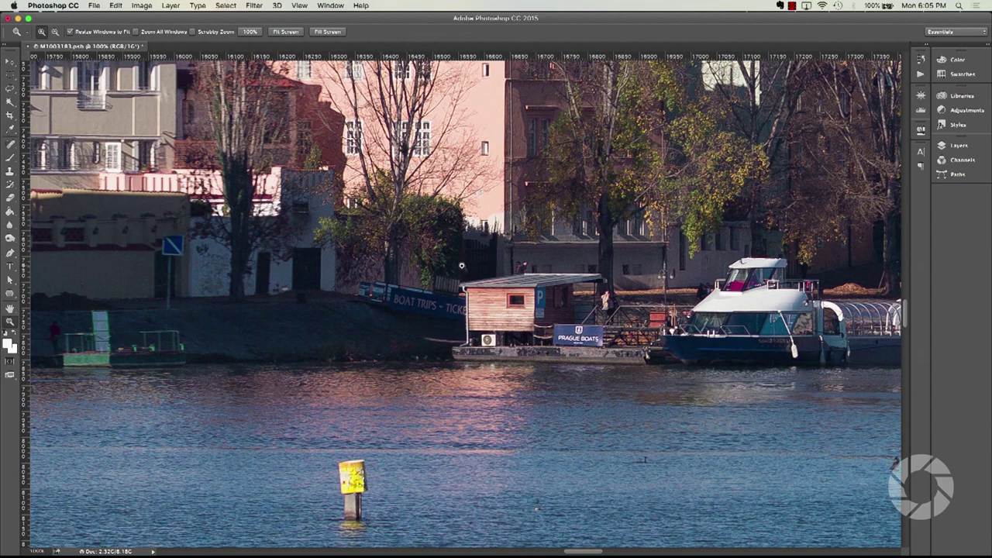
click(10, 309)
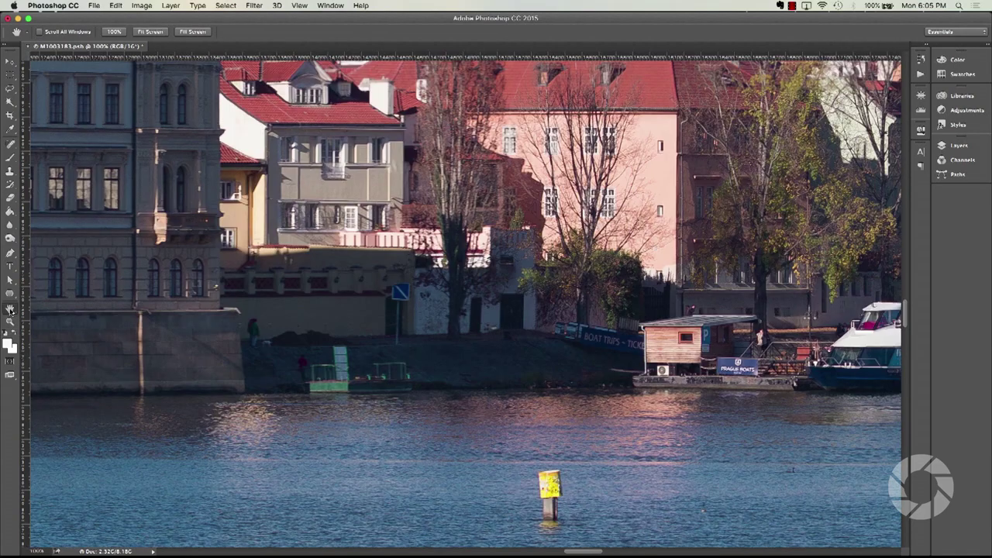
double_click(10, 309)
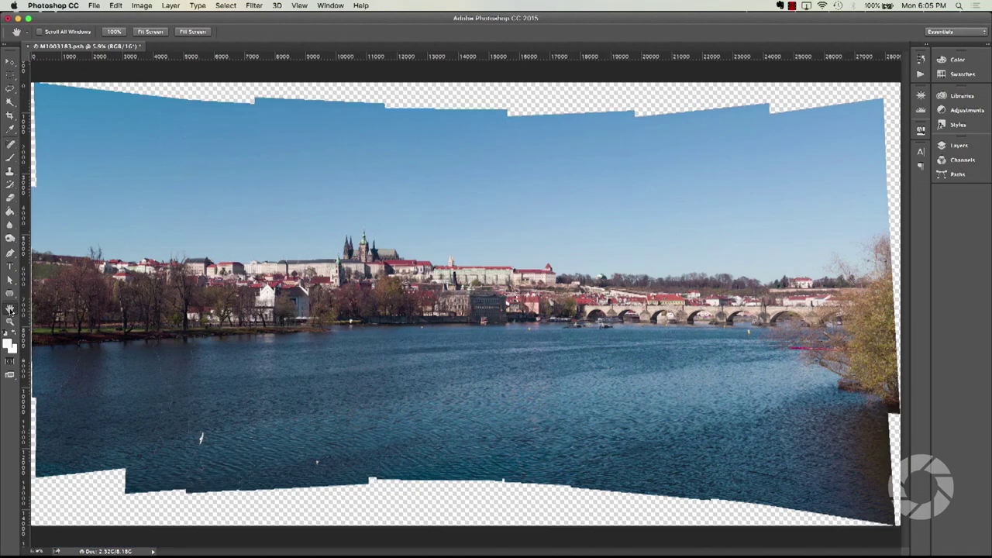
Crop the panorama inside its edges, tucking the left and top edges past the transparent gaps.
click(10, 118)
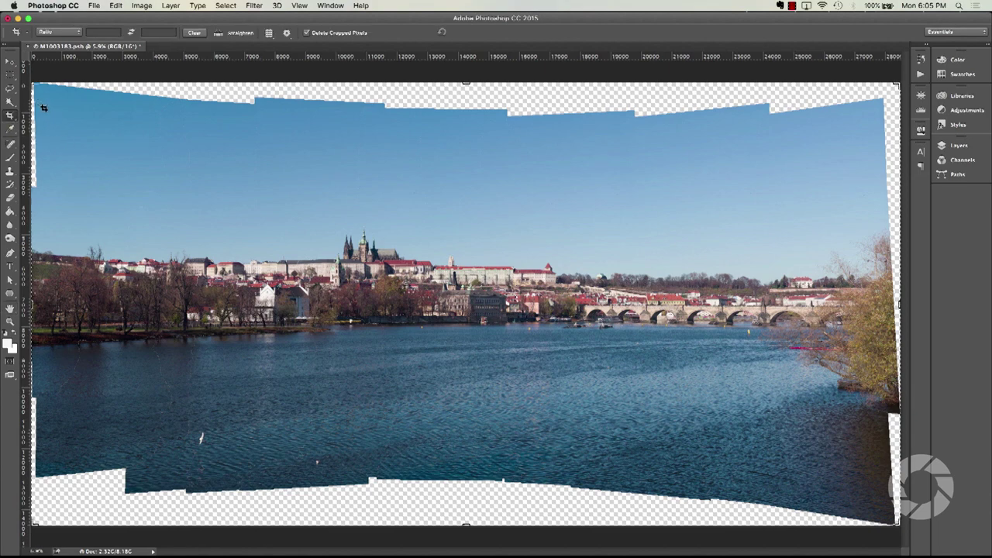
drag(44, 110, 886, 466)
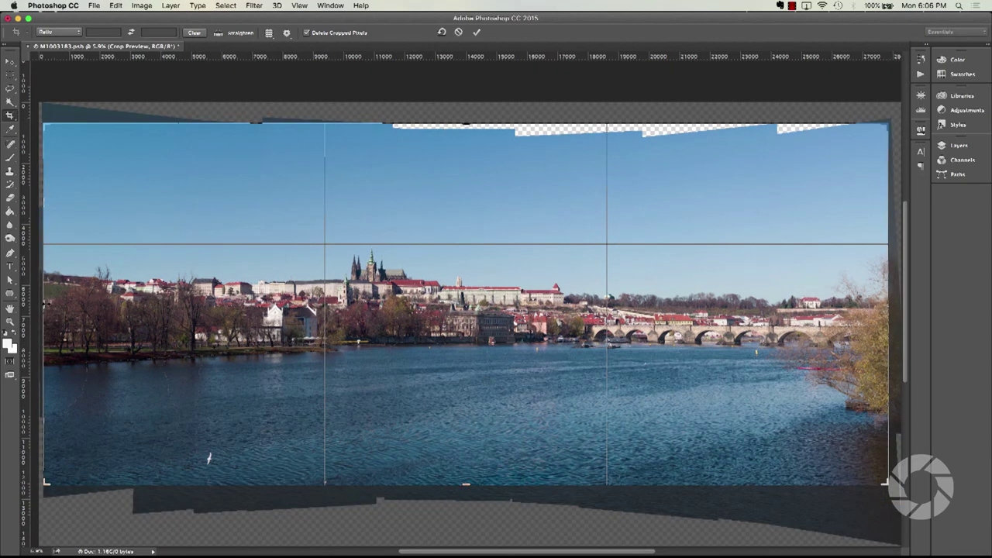
drag(45, 304, 43, 304)
drag(464, 122, 463, 131)
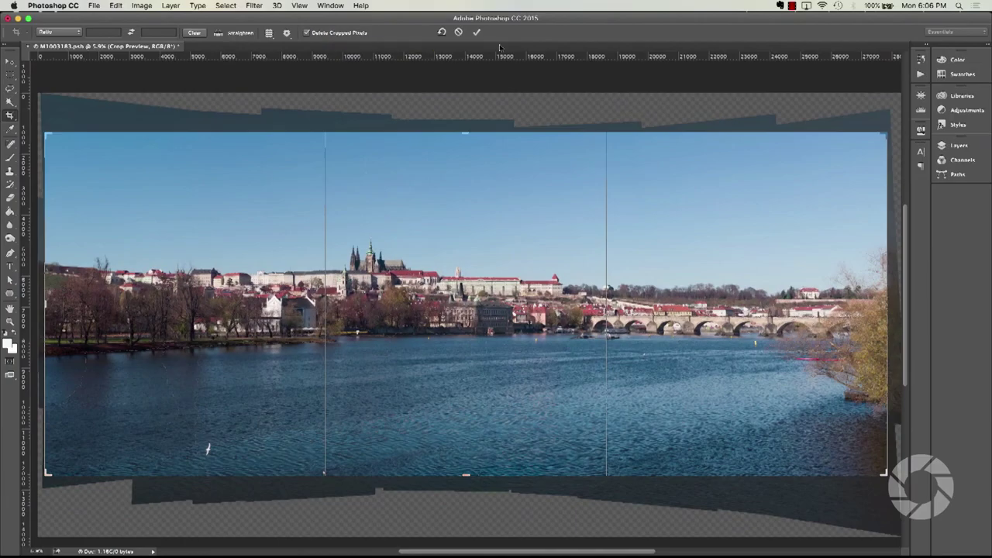
click(477, 33)
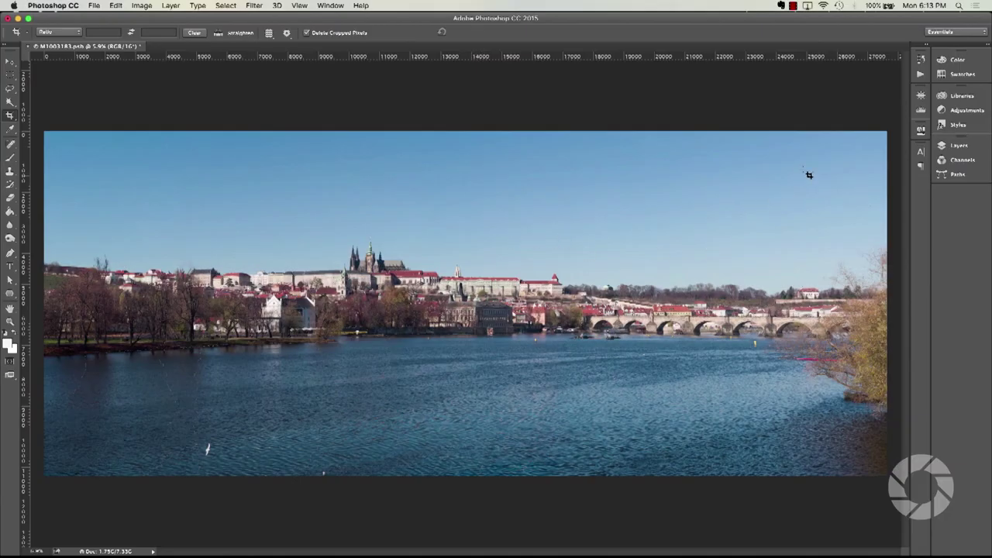
Flatten all the DNG layers into one Background layer from the Layers panel menu.
click(949, 148)
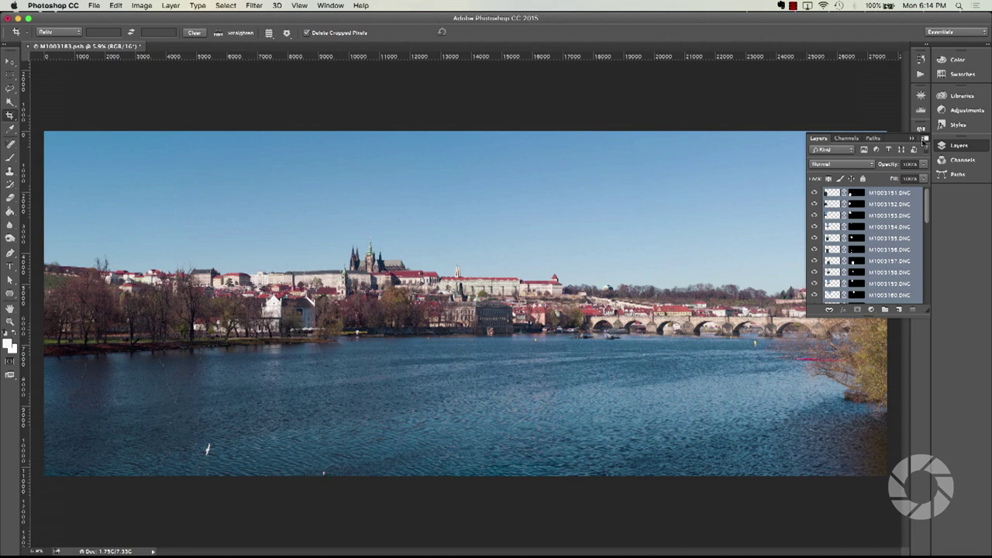
click(924, 141)
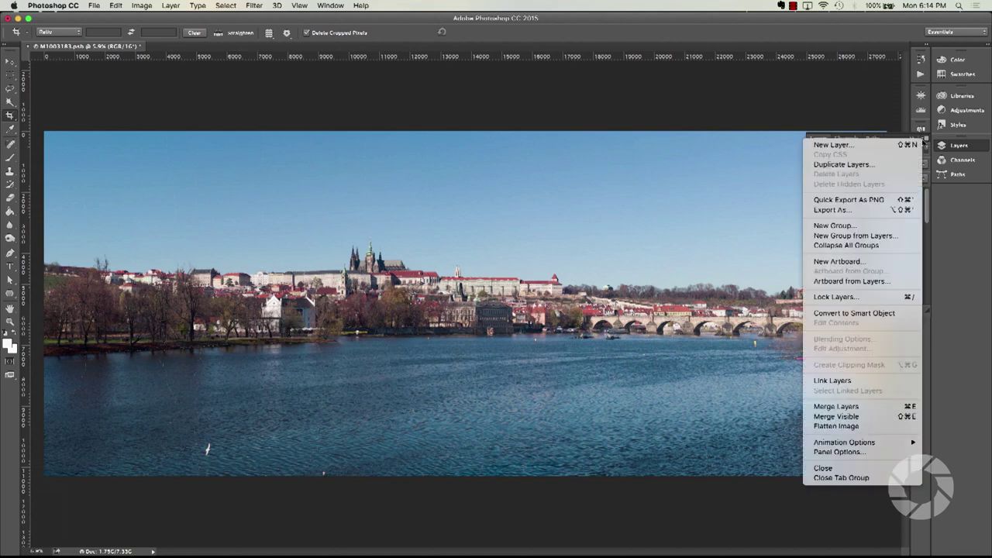
click(855, 427)
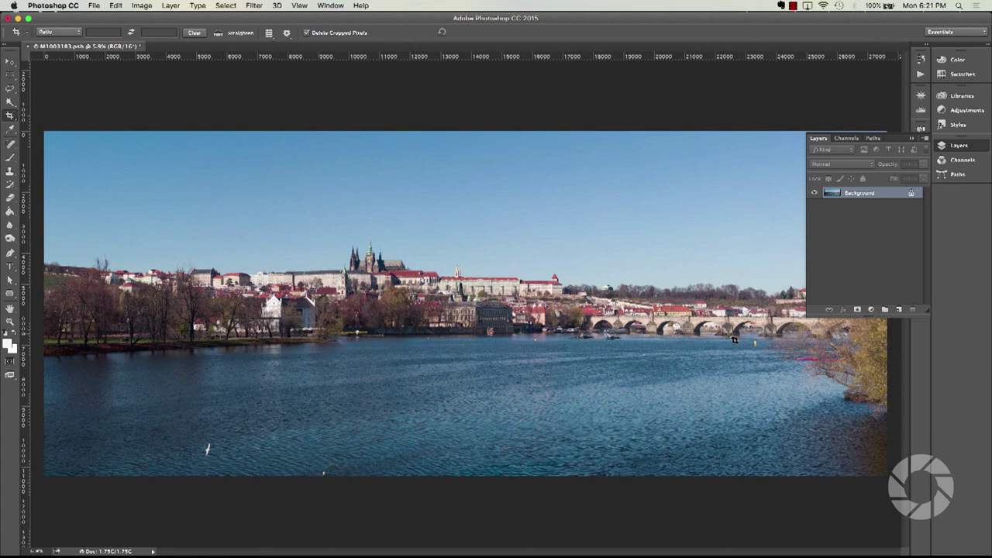
Collapse the Layers panel and inspect Charles Bridge and the castle facades at 100% in the Navigator.
click(9, 323)
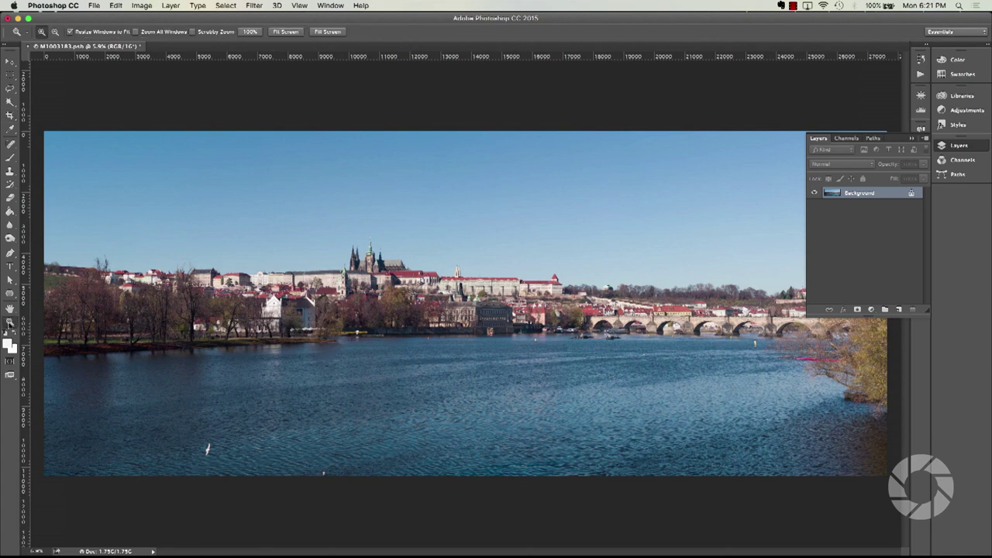
click(912, 139)
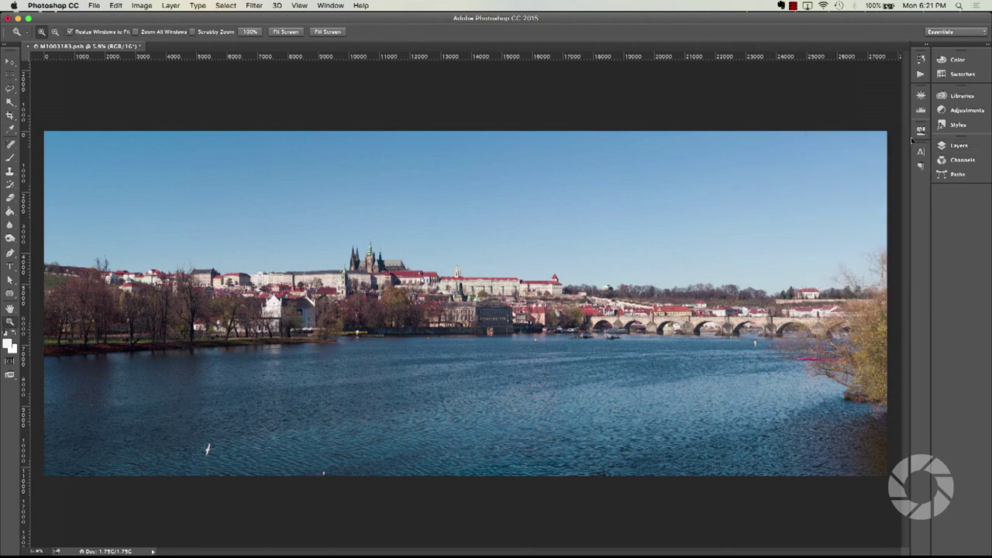
click(921, 95)
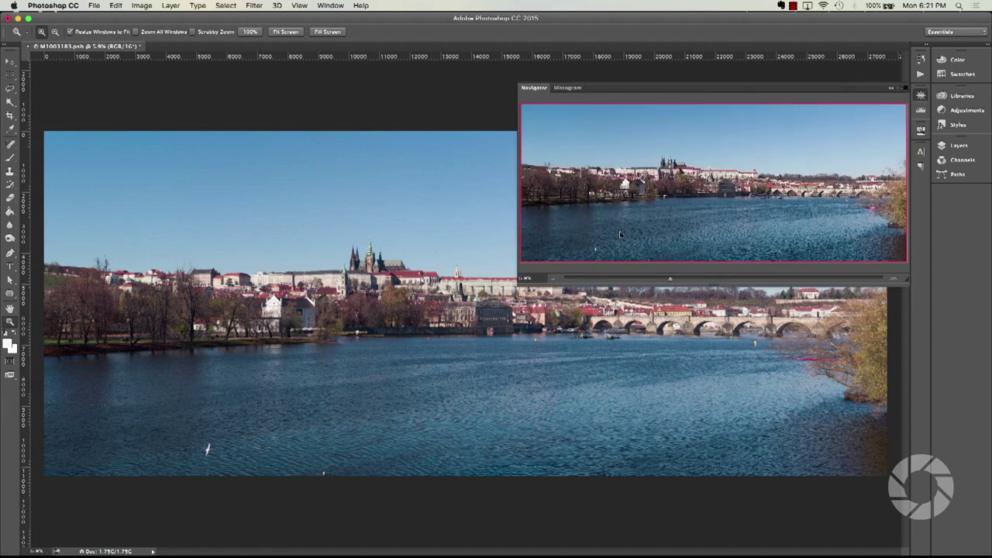
drag(670, 280, 731, 279)
drag(717, 183, 853, 185)
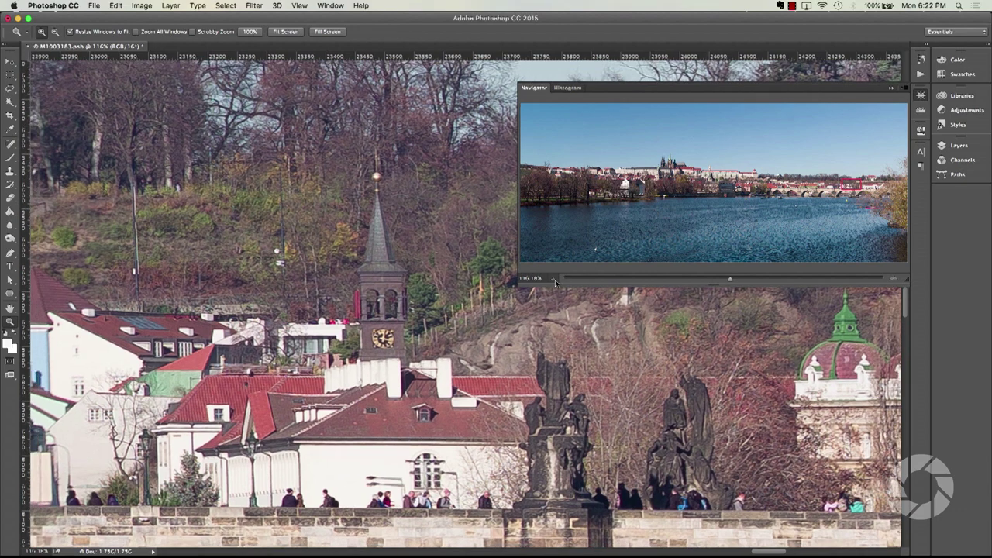
click(555, 279)
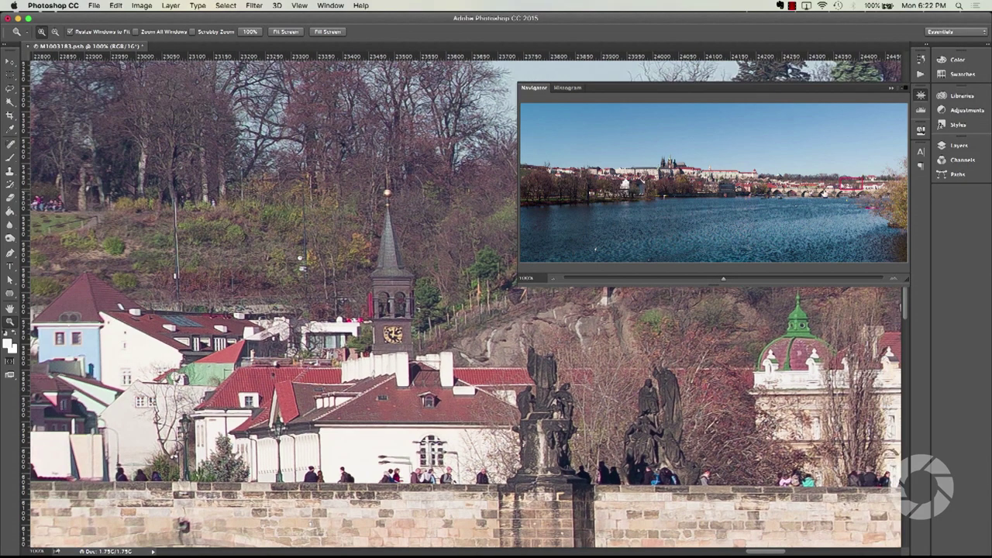
click(696, 183)
drag(695, 183, 671, 167)
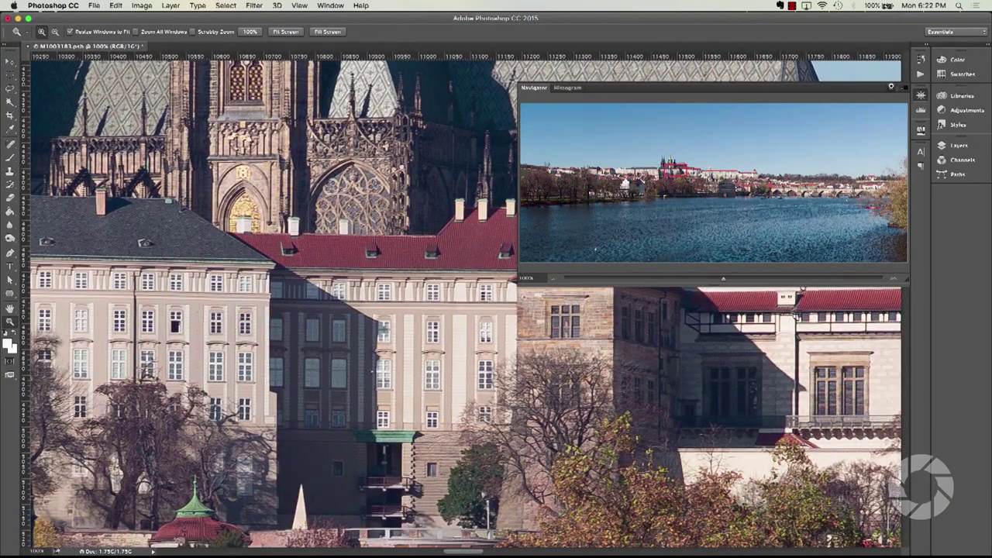
Close the Navigator and fit the entire flattened panorama on screen.
click(892, 88)
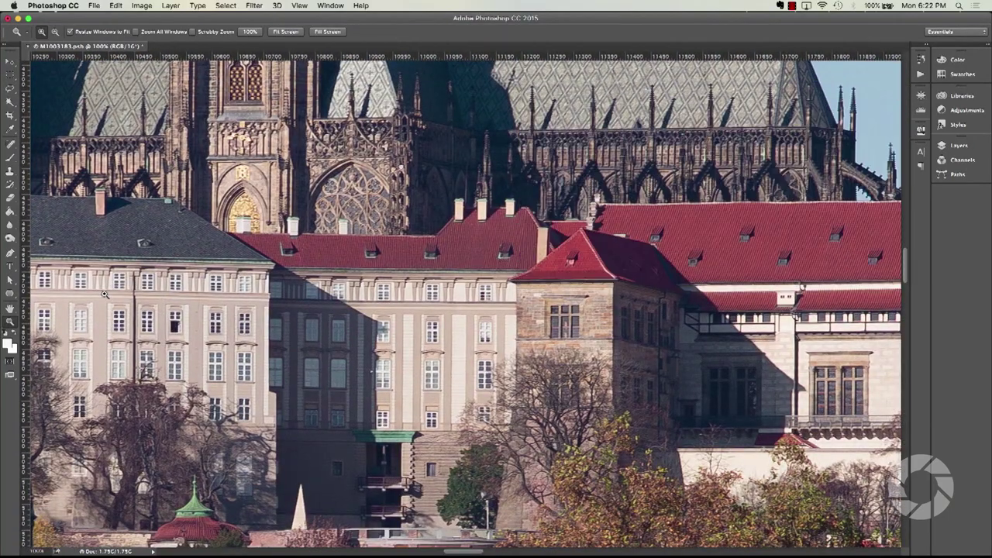
click(10, 308)
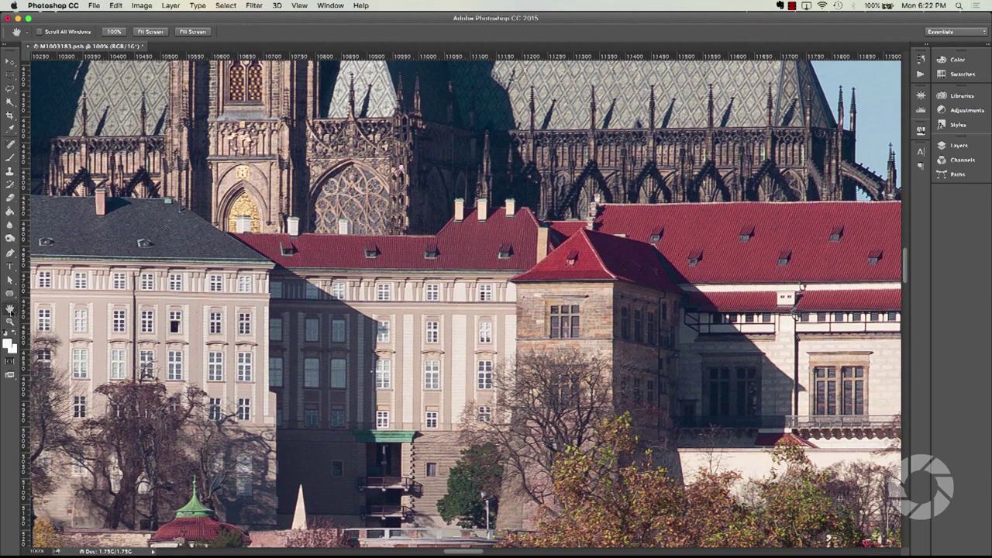
double_click(10, 308)
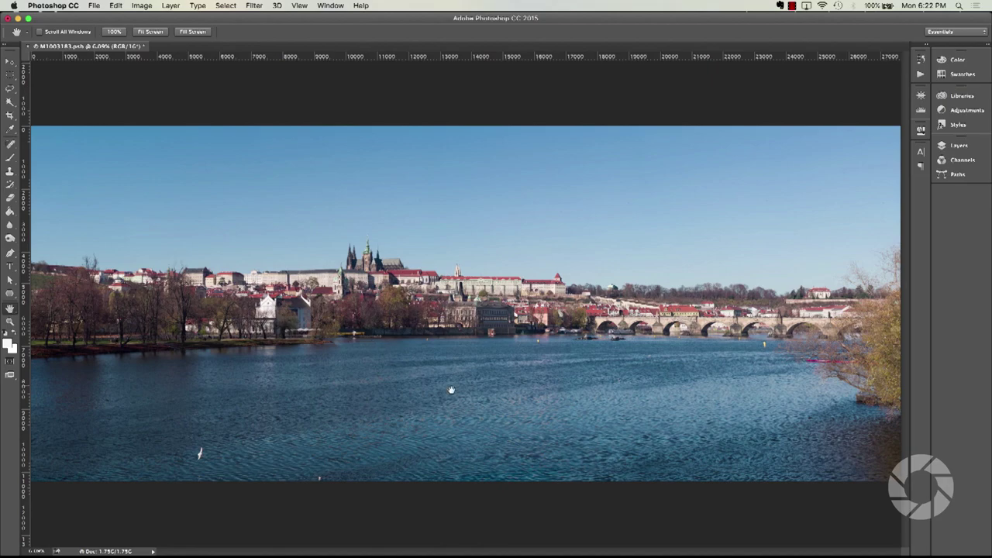